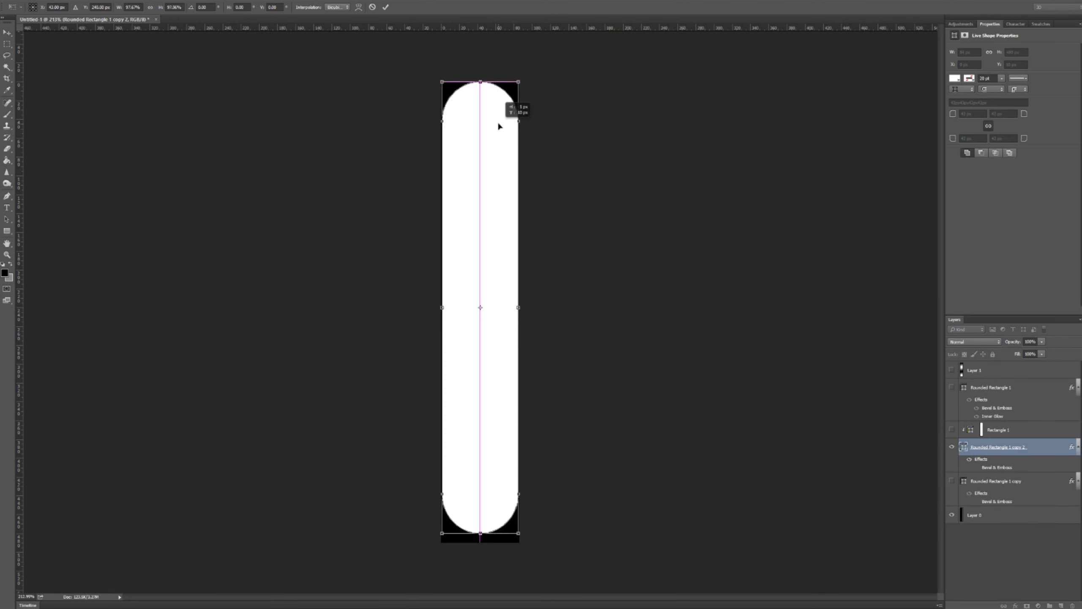
# Adjust the left edge of the white rounded rectangle with Free Transform
pyautogui.keyDown('alt'); pyautogui.scroll(5, 483, 309); pyautogui.keyUp('alt')
pyautogui.moveTo(412, 327); pyautogui.dragTo(414, 326)
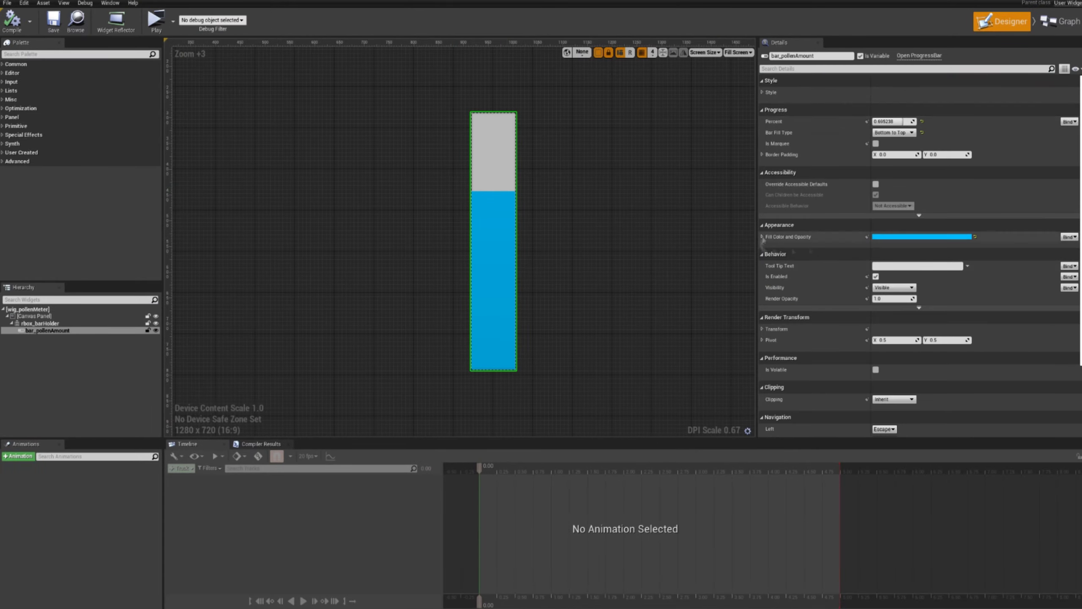
# Switch to Unreal Editor and open the style settings of the bar_pollenAmount progress bar
pyautogui.click(762, 93)
pyautogui.click(937, 121)
pyautogui.click(960, 277)
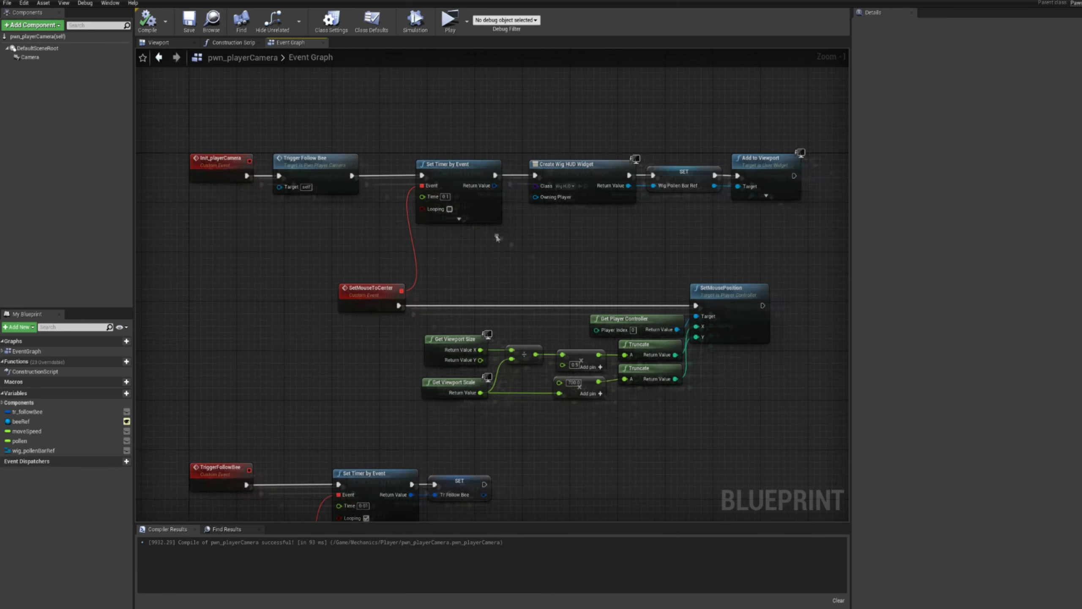
# Play-test the game from the pwn_playerCamera blueprint
pyautogui.hotkey('alt', 'p')
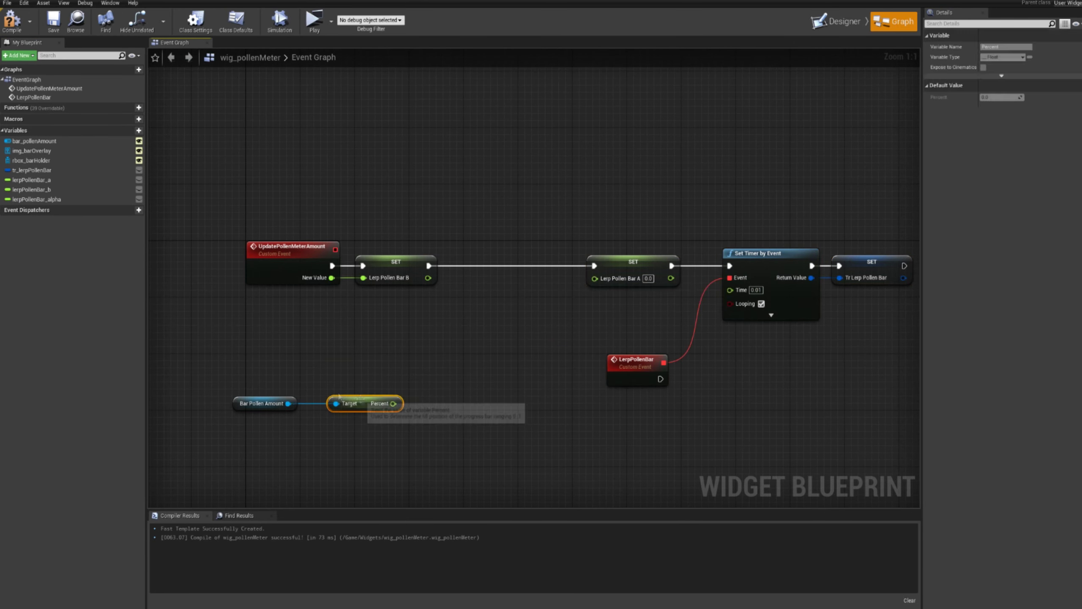
pyautogui.moveTo(645, 233); pyautogui.dragTo(267, 185, button='right')
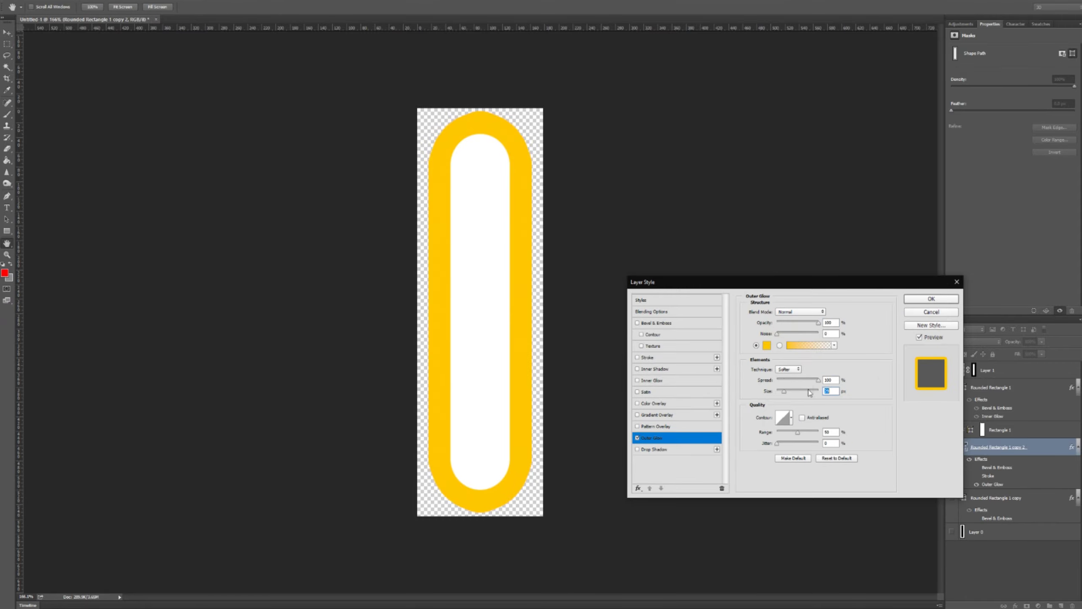
# In Photoshop, apply a yellow Outer Glow with 100% opacity and 100% spread to the rounded rectangle layer
pyautogui.press('Return')
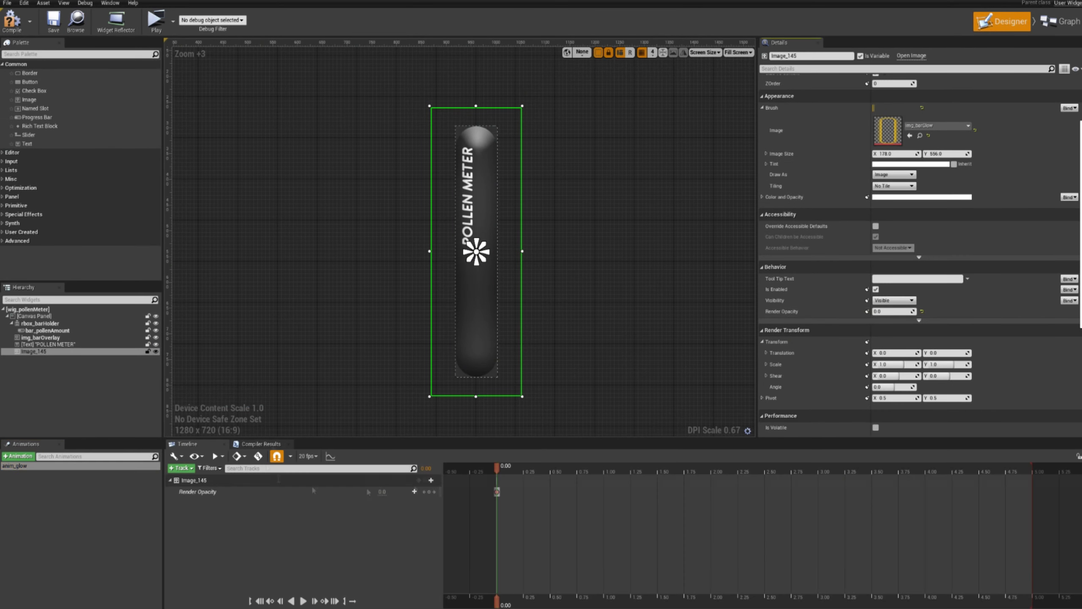
# In Unreal, reshape the start of anim_glow's Render Opacity curve by extending the first key's tangent horizontally
pyautogui.click(331, 456)
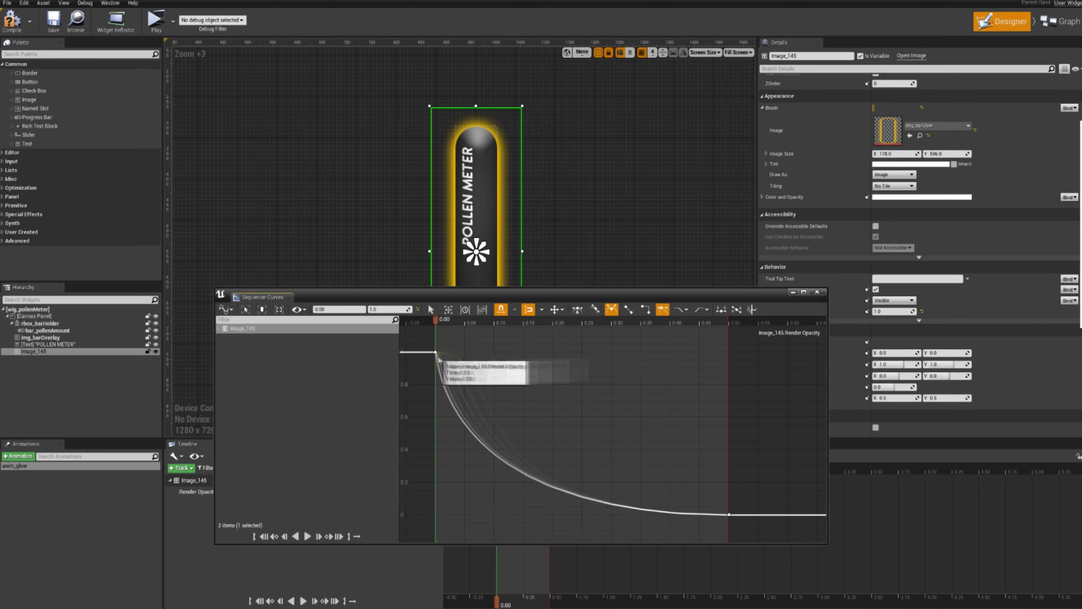
pyautogui.moveTo(438, 355); pyautogui.dragTo(537, 358)
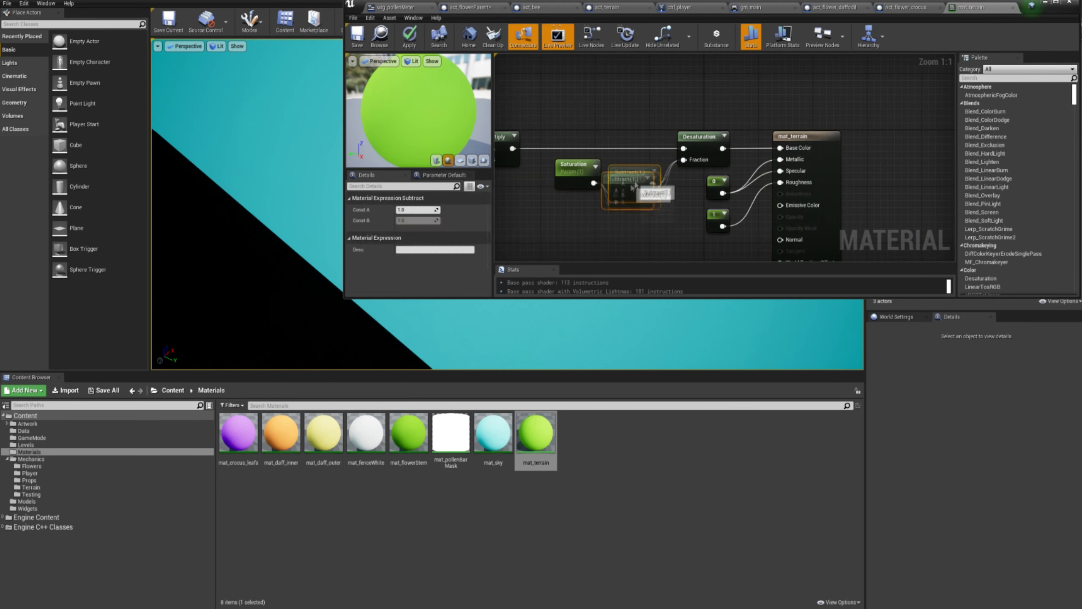
# Apply the edits to the mat_terrain material
pyautogui.click(409, 37)
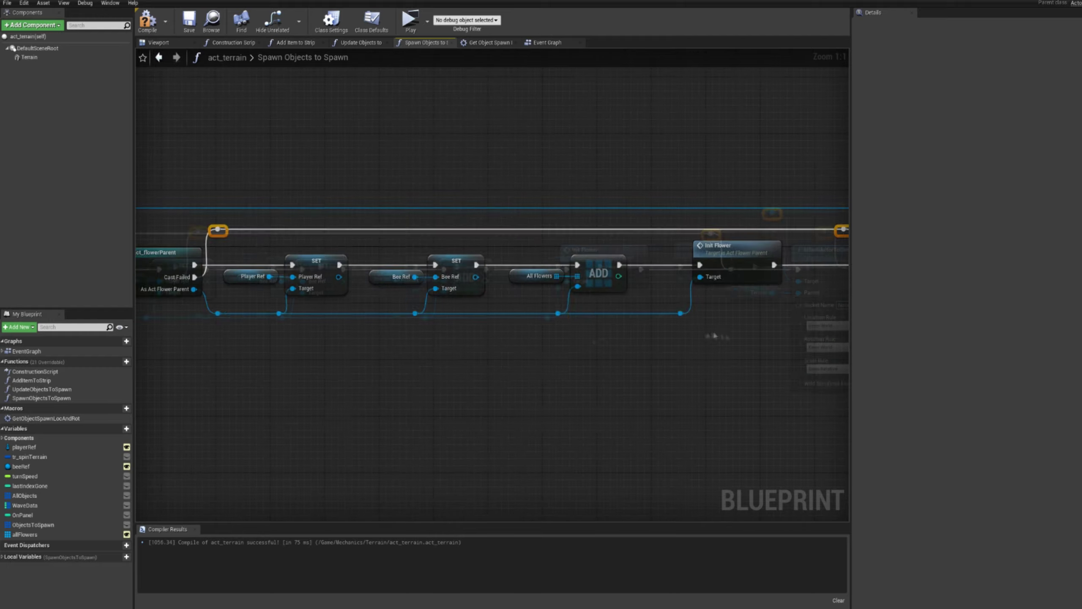
# Play-test the level from the act_terrain blueprint
pyautogui.hotkey('alt', 'p')
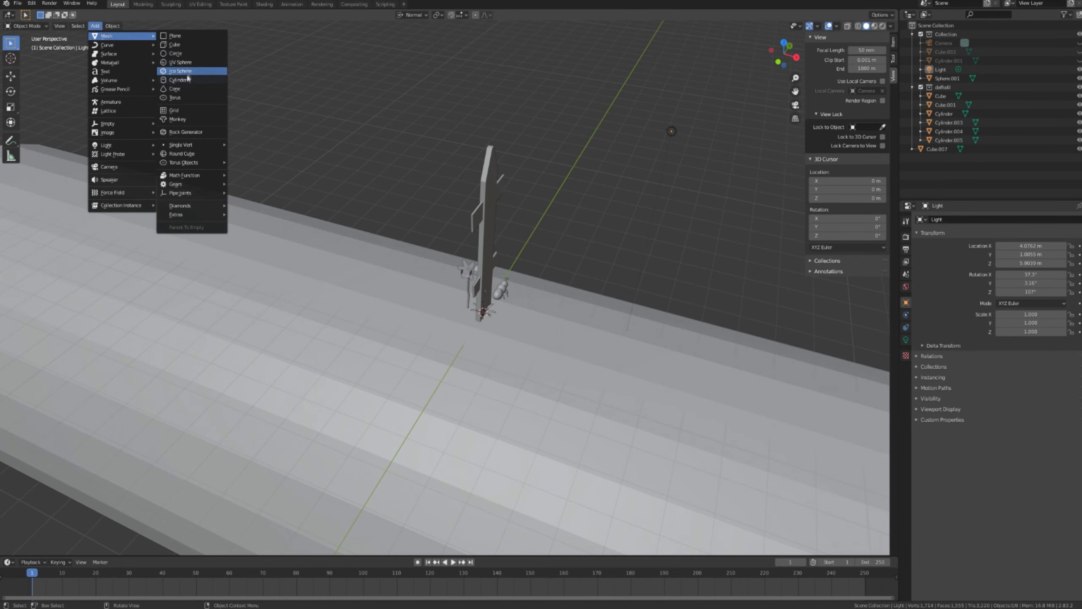
# In Blender, add a cylinder, raise its top face to form a tall tree trunk, and leave Edit Mode
pyautogui.click(191, 74)
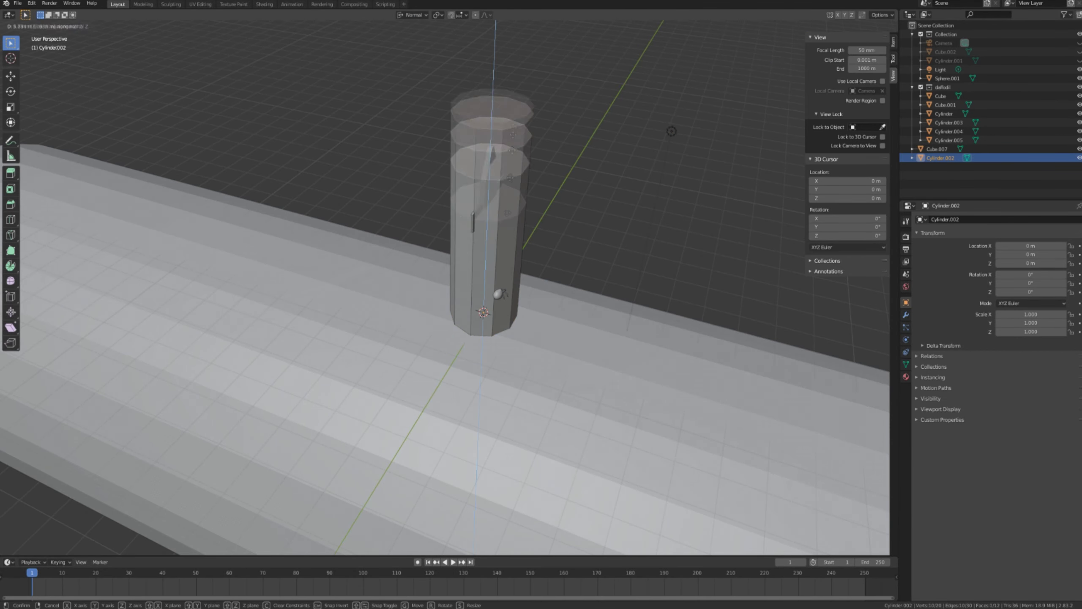
pyautogui.scroll(-3, 586, 168)
pyautogui.moveTo(543, 212); pyautogui.dragTo(504, 242, button='middle')
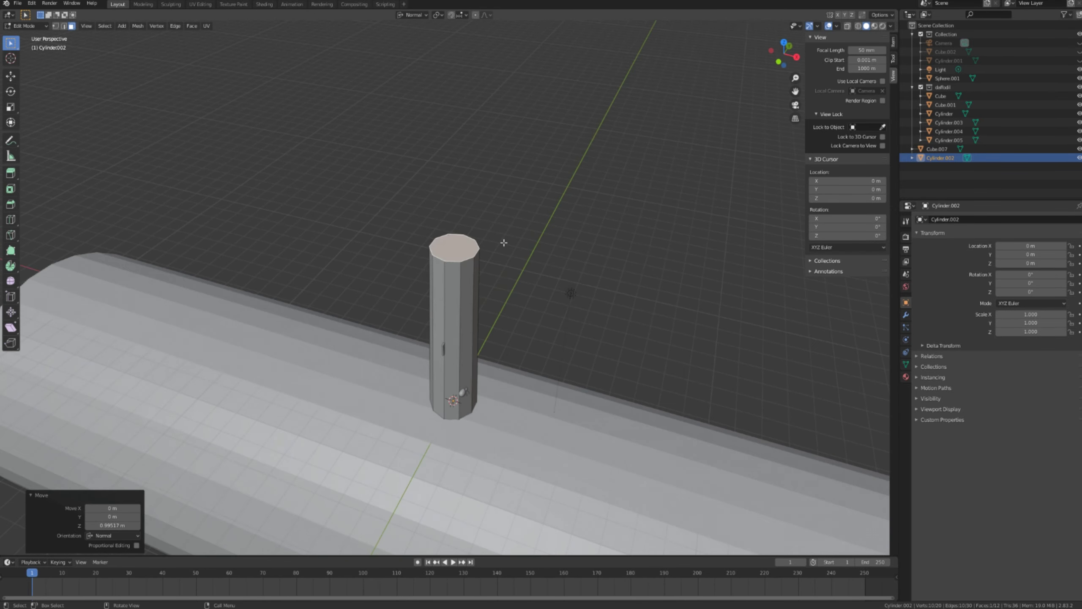
pyautogui.press('Tab')
# Add a thin cylinder as a branch on the trunk, scale it, and bring up the add-object choices
pyautogui.hotkey('ctrl', 'v')
pyautogui.click(736, 290)
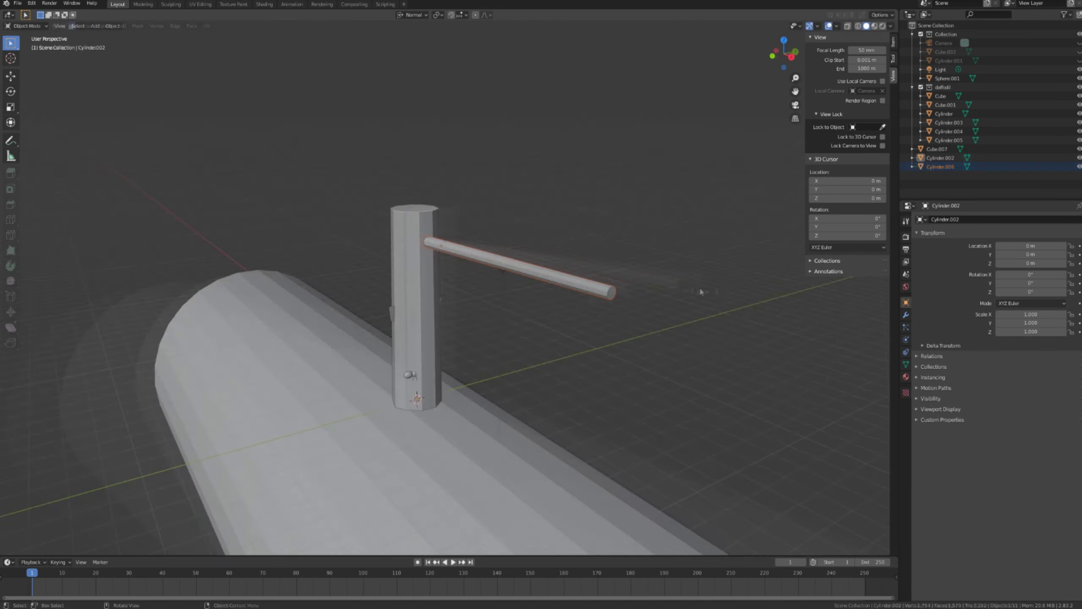
pyautogui.press('s')
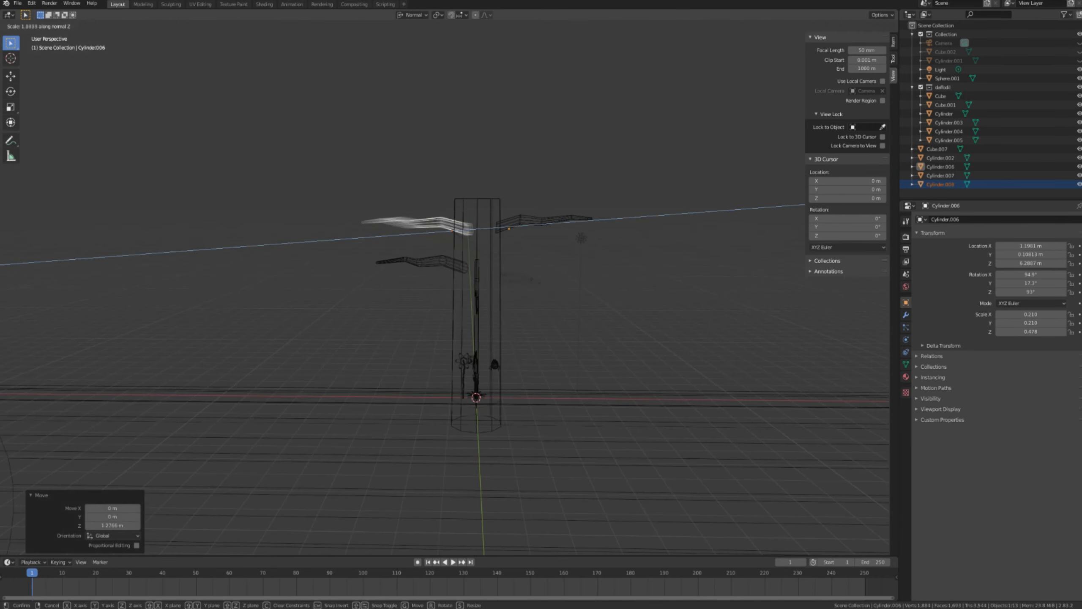
pyautogui.click(94, 25)
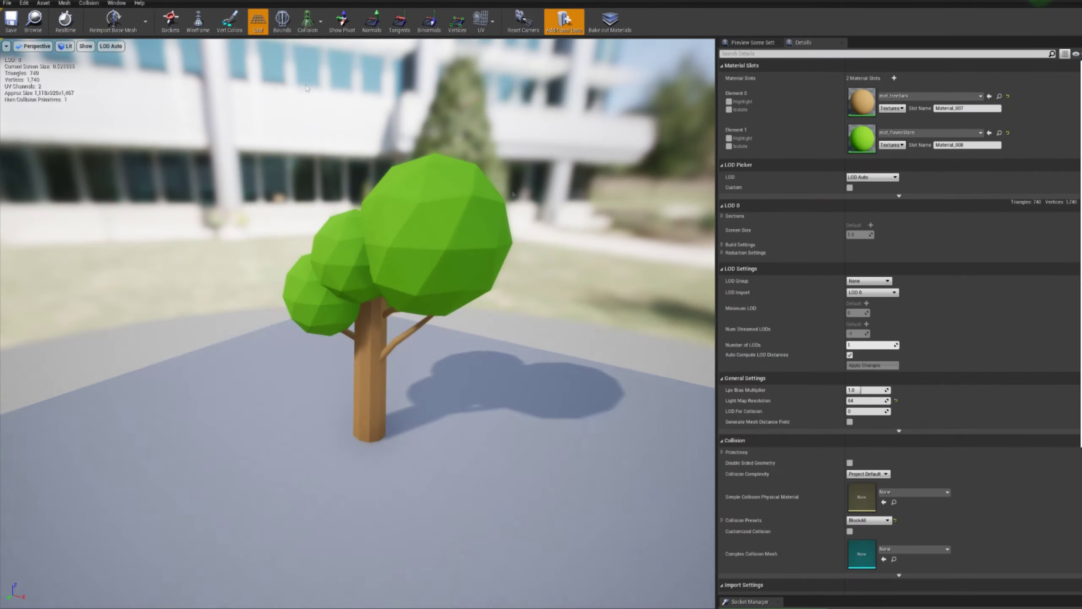
# In Unreal, display the tree mesh's bounds and examine the collision settings of the mesh and of act_tree's ObstacleMesh
pyautogui.click(282, 21)
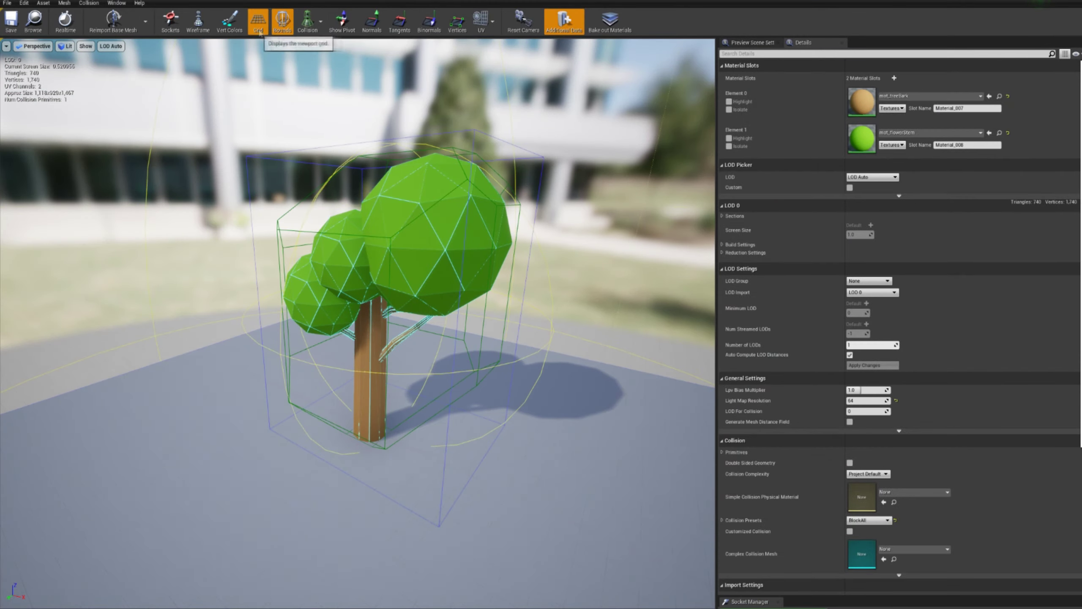
pyautogui.scroll(-3, 947, 398)
pyautogui.click(868, 389)
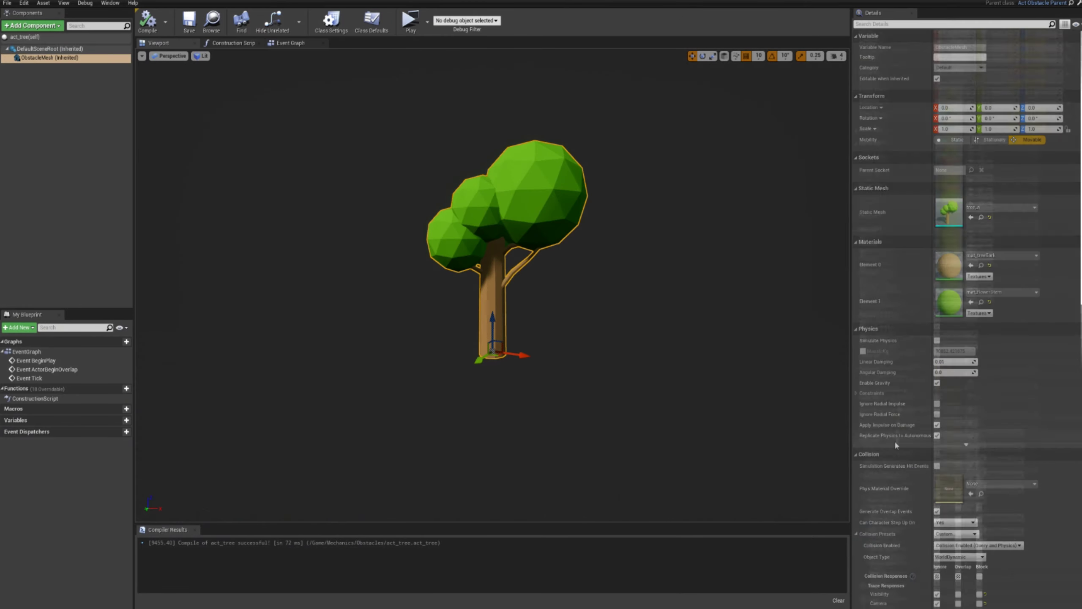
pyautogui.scroll(-10, 904, 433)
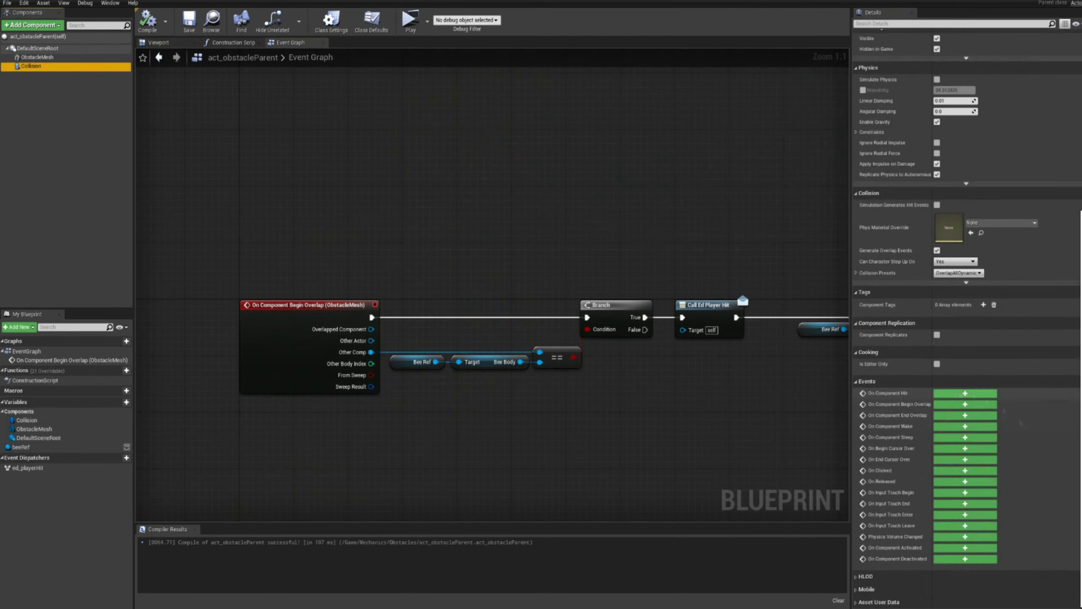
# Play-test the obstacles and pollen meter in the preview window and stop the game
pyautogui.hotkey('alt', 'p')
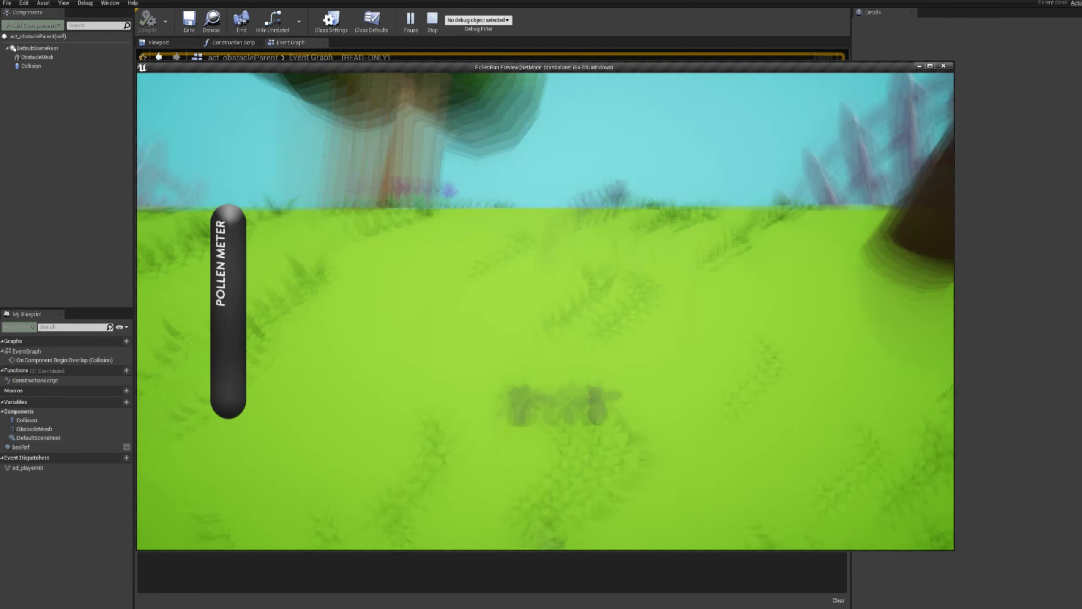
pyautogui.press('Escape')
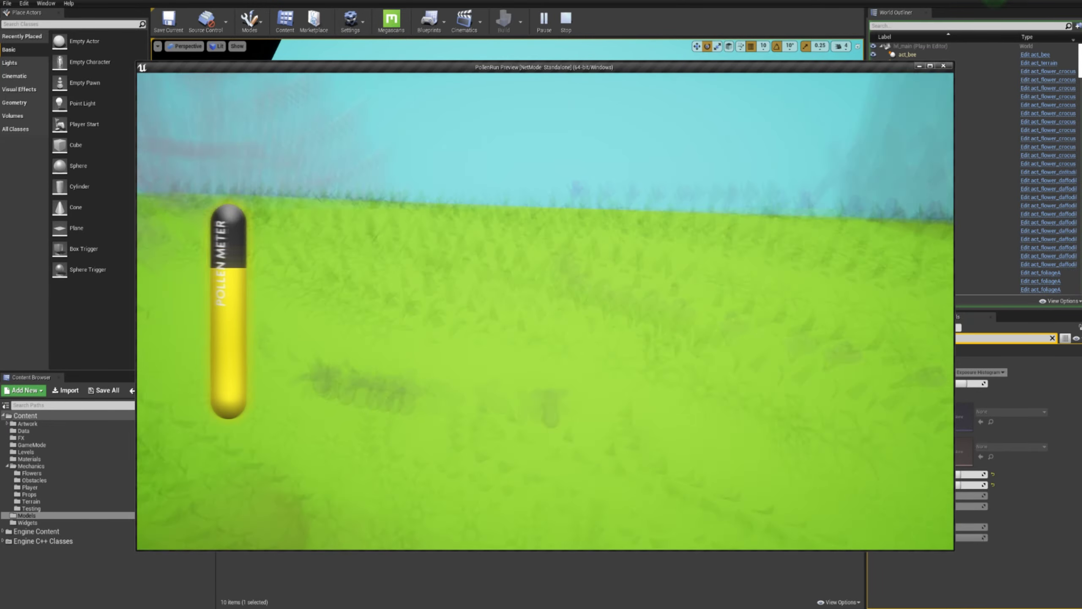
pyautogui.press('Escape')
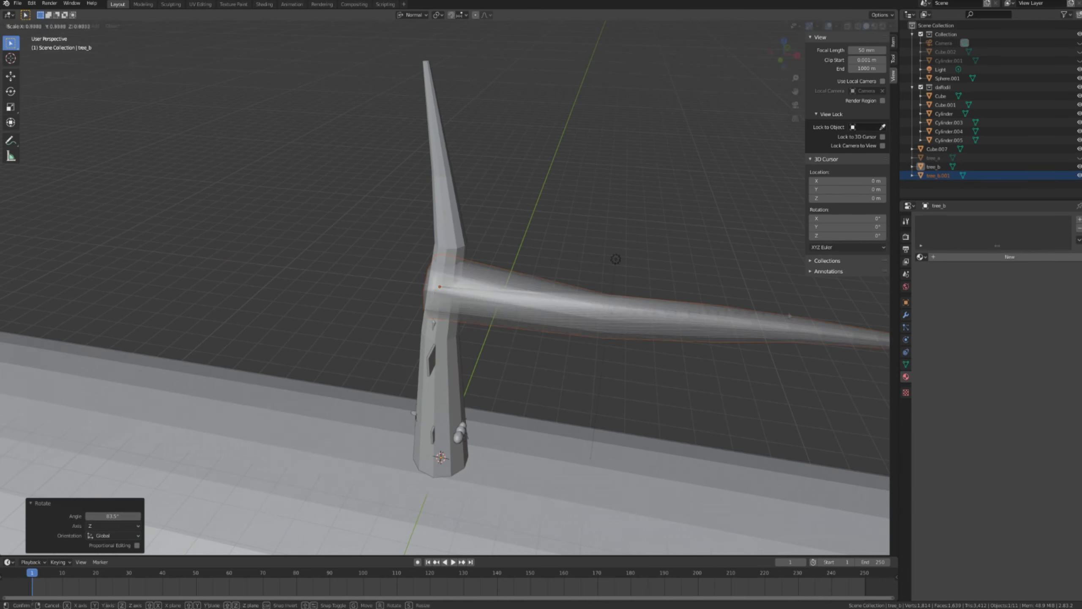
# In Blender, scale the duplicated tree_b piece across X and Y only to make a thinner branch
pyautogui.hotkey('shift', 'z')
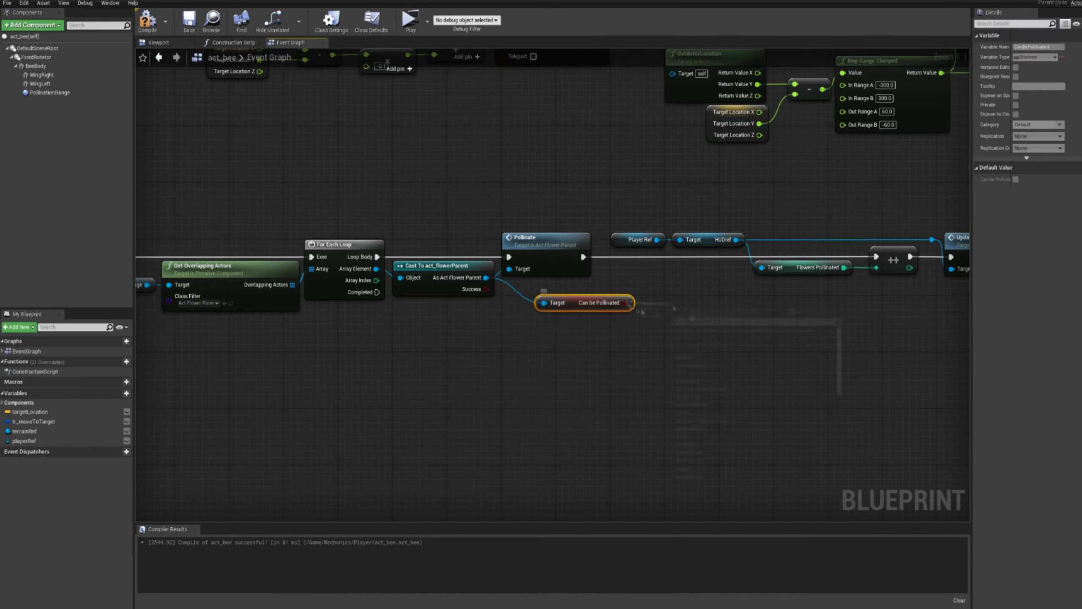
# In Unreal, play-test the game from the act_bee blueprint
pyautogui.hotkey('alt', 'p')
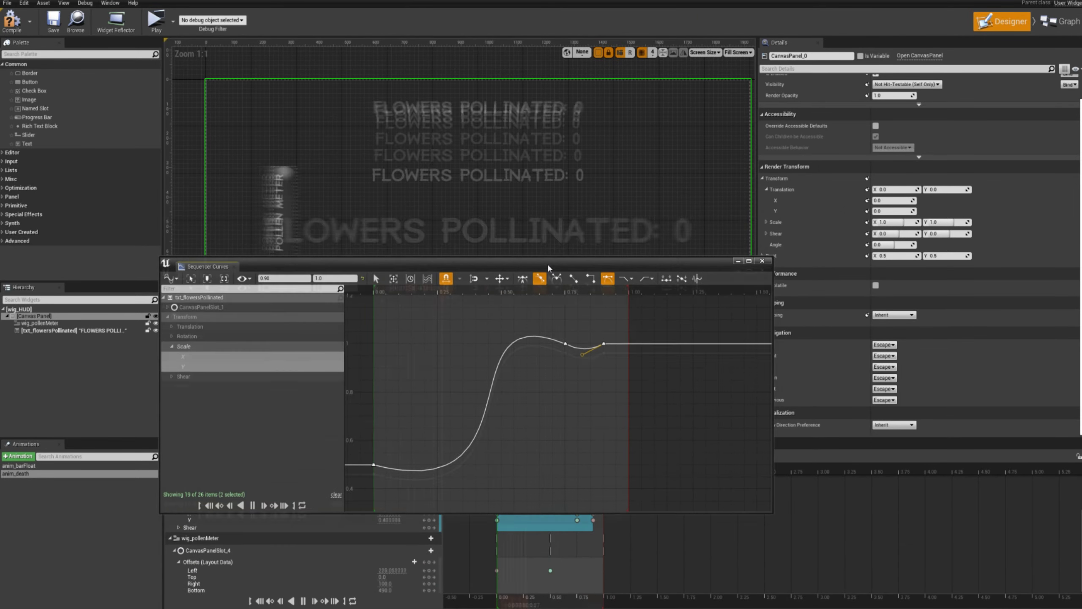
# Apply a curve option near the end of txt_flowersPollinated's scale curve in the anim_death animation
pyautogui.rightClick(592, 372)
pyautogui.click(614, 406)
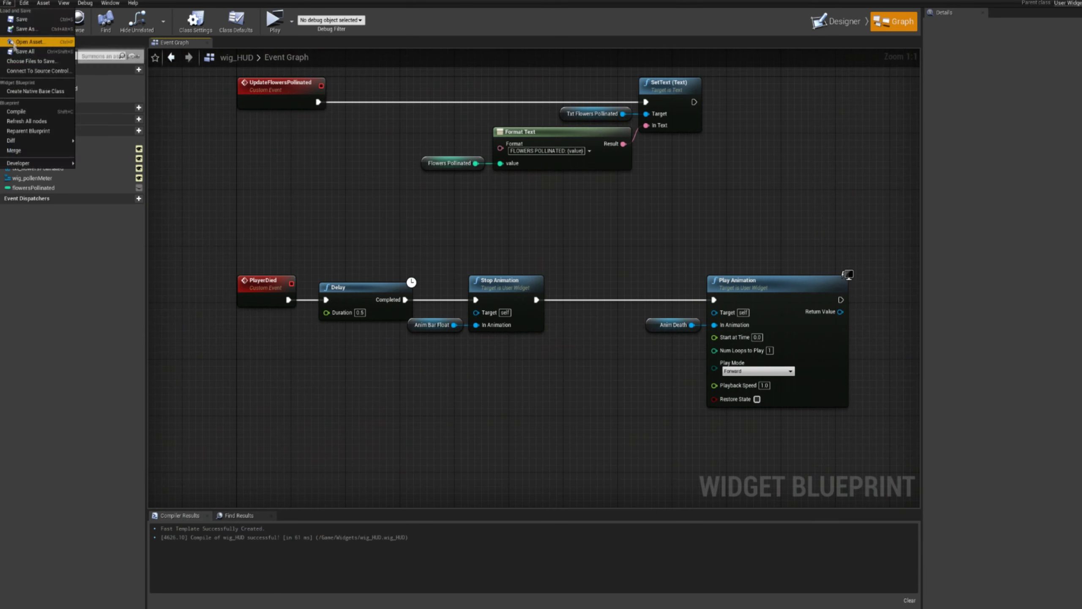
# Bring up the Open Asset picker from the wig_HUD blueprint
pyautogui.click(28, 42)
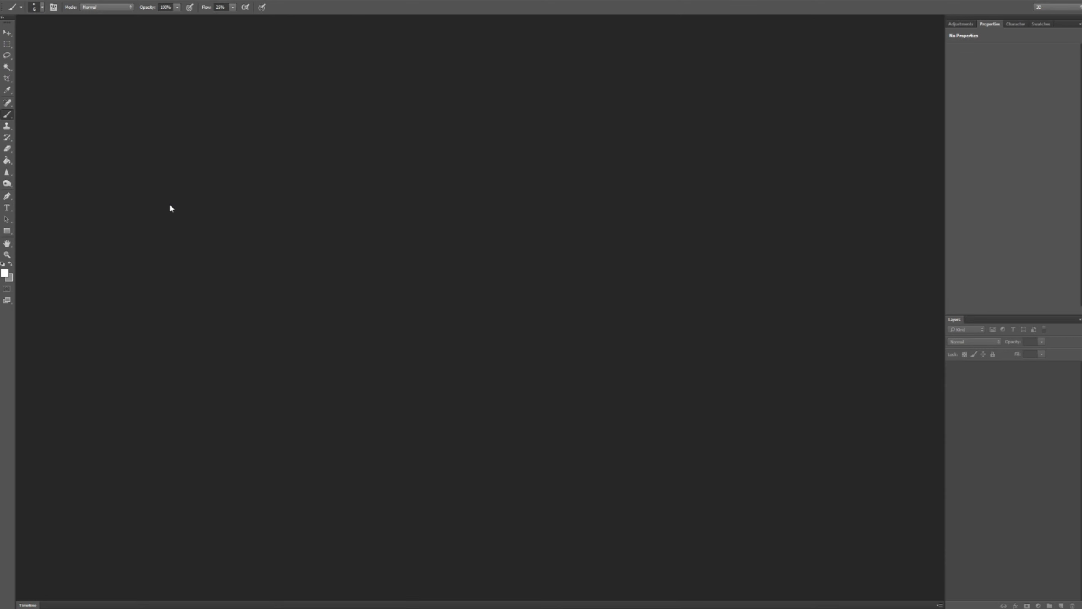
# Switch to Photoshop and start a new document
pyautogui.hotkey('ctrl', 'n')
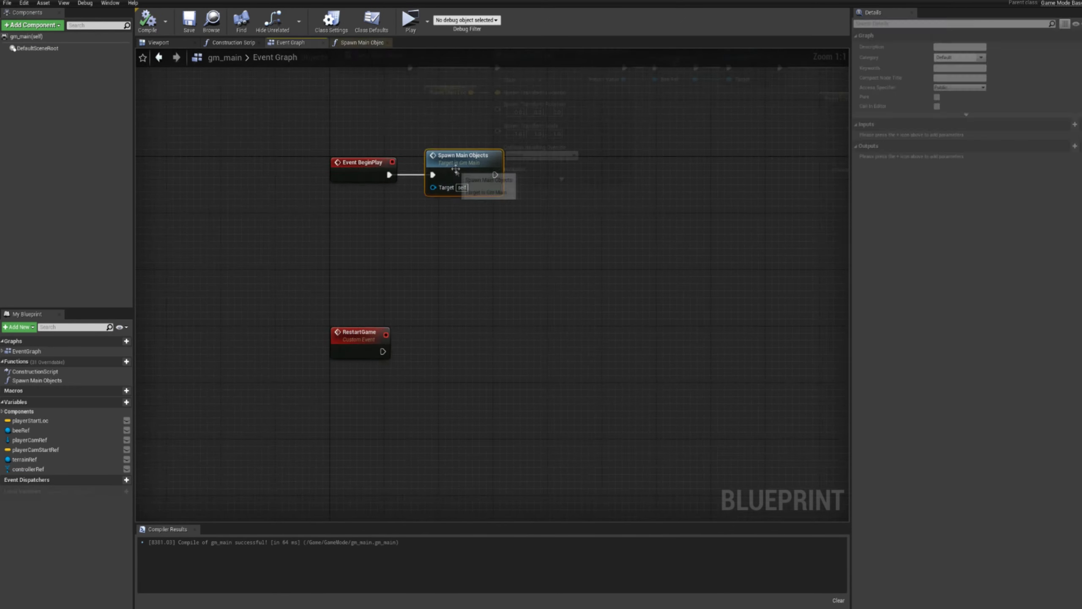
# In Unreal, open the Spawn Main Objects function from gm_main's event graph
pyautogui.doubleClick(455, 169)
pyautogui.scroll(2, 487, 349)
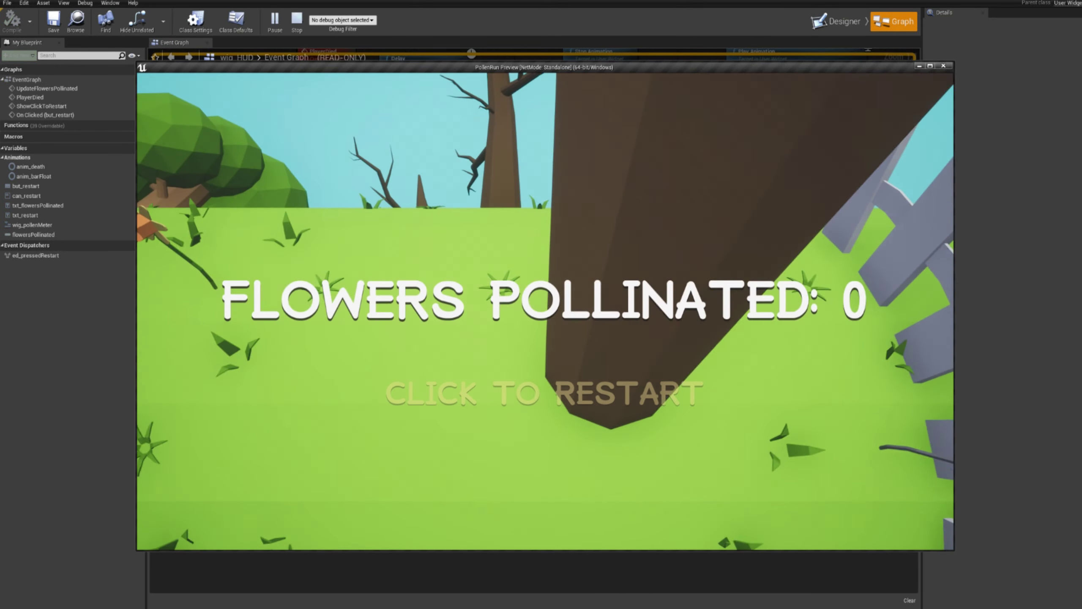
# Test the click-to-restart prompt on the death screen and launch the preview again from act_bee
pyautogui.click(547, 385)
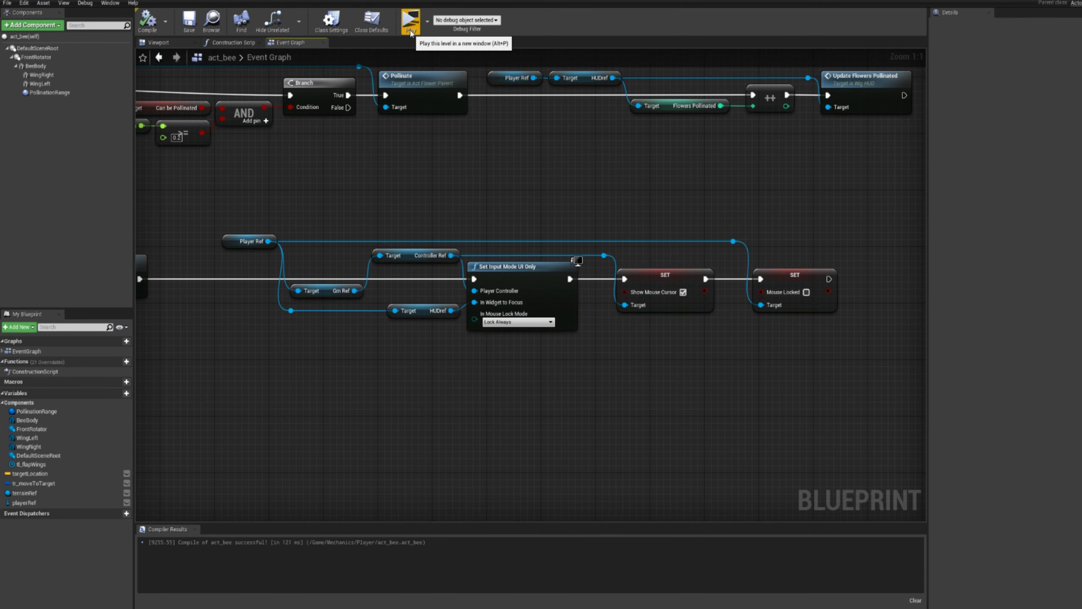
pyautogui.click(410, 33)
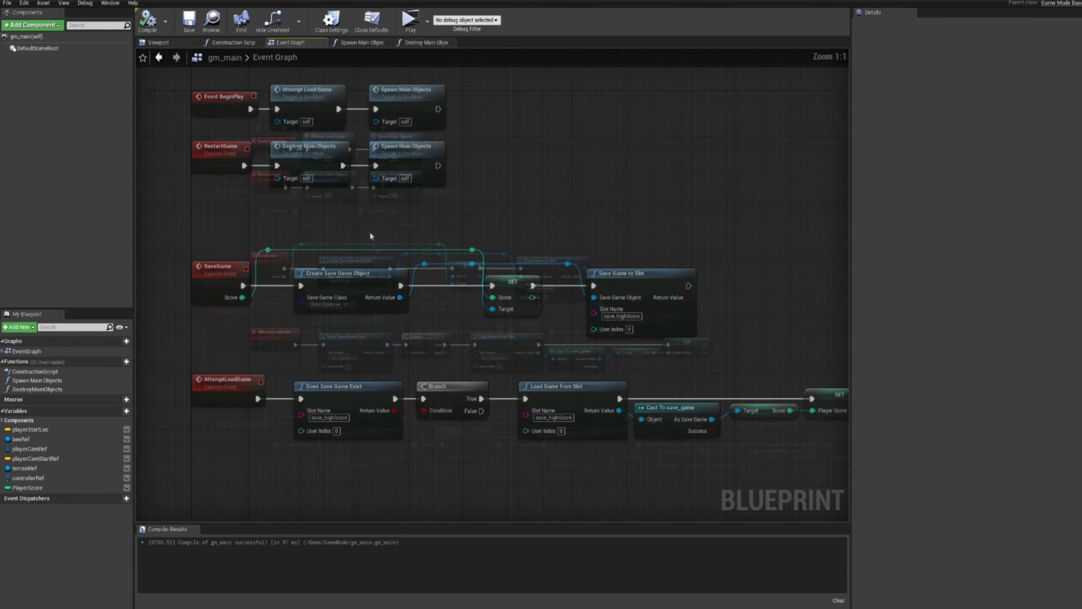
pyautogui.scroll(-1, 445, 174)
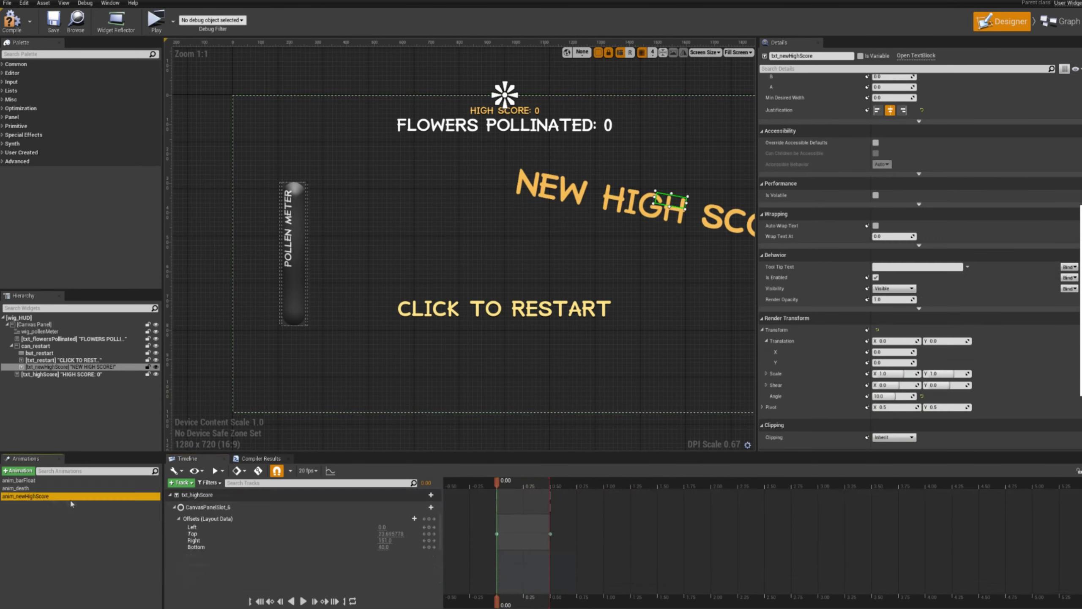
# Select the txt_highScore text and open the options of its track in the anim_newHighScore animation
pyautogui.click(64, 374)
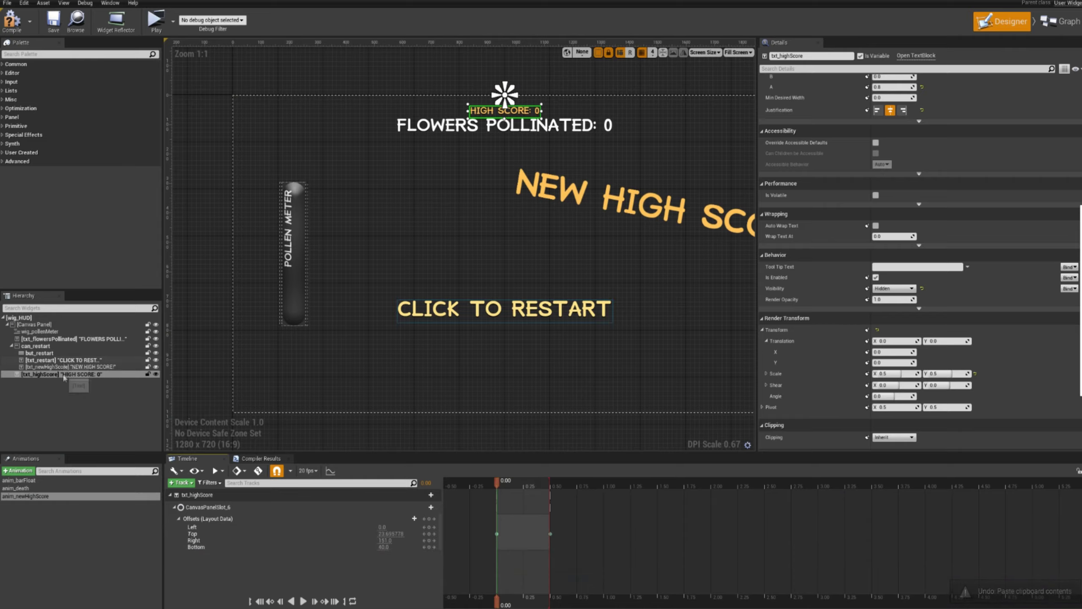
pyautogui.click(28, 497)
pyautogui.rightClick(269, 494)
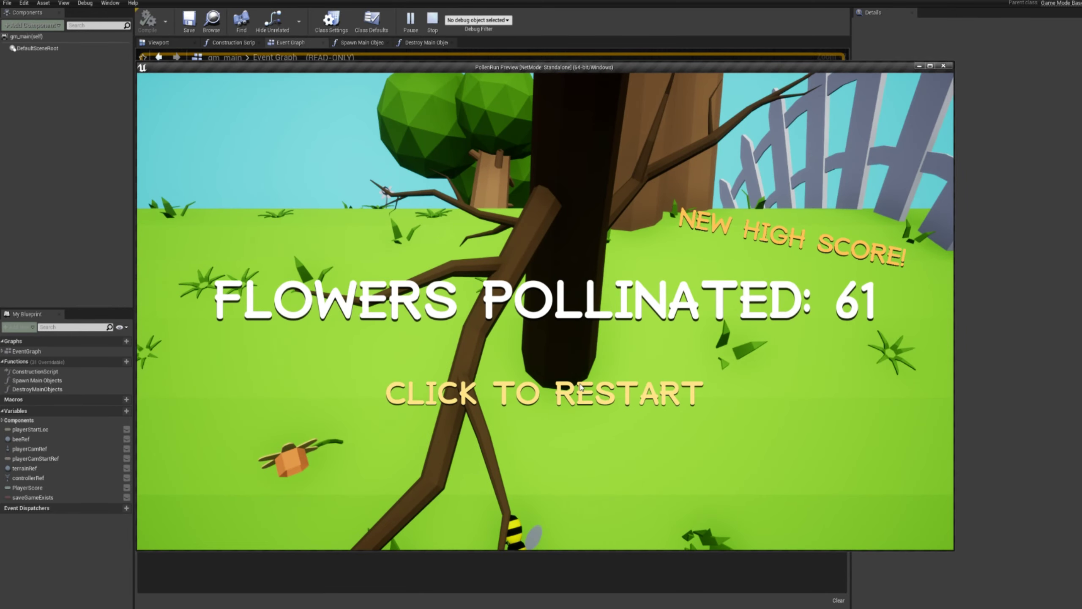
# Restart the game from the new high score screen, check the high score display, and stop the preview
pyautogui.click(580, 388)
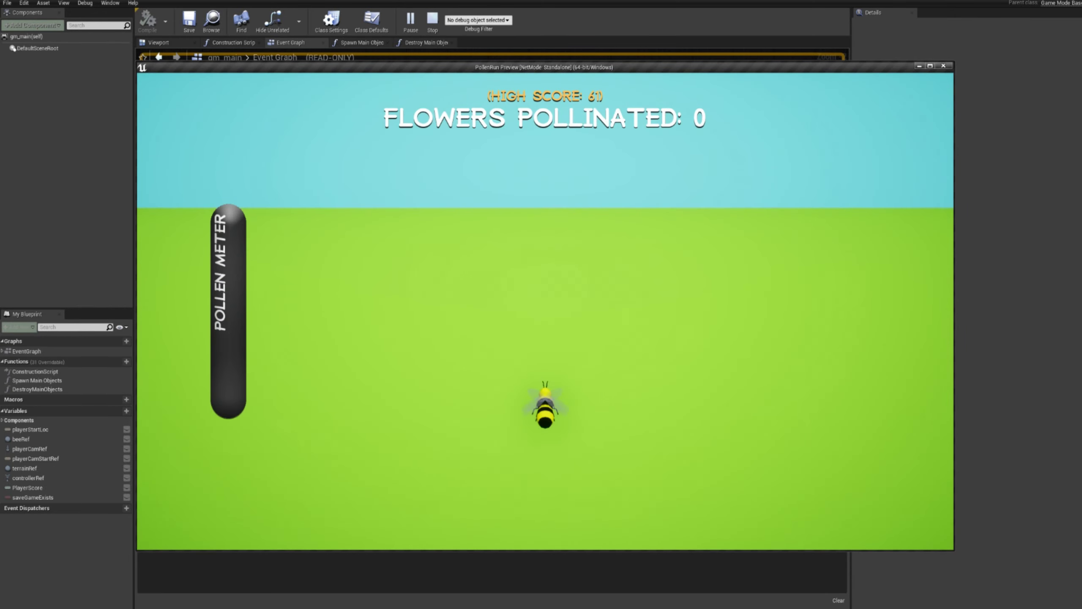
pyautogui.press('Escape')
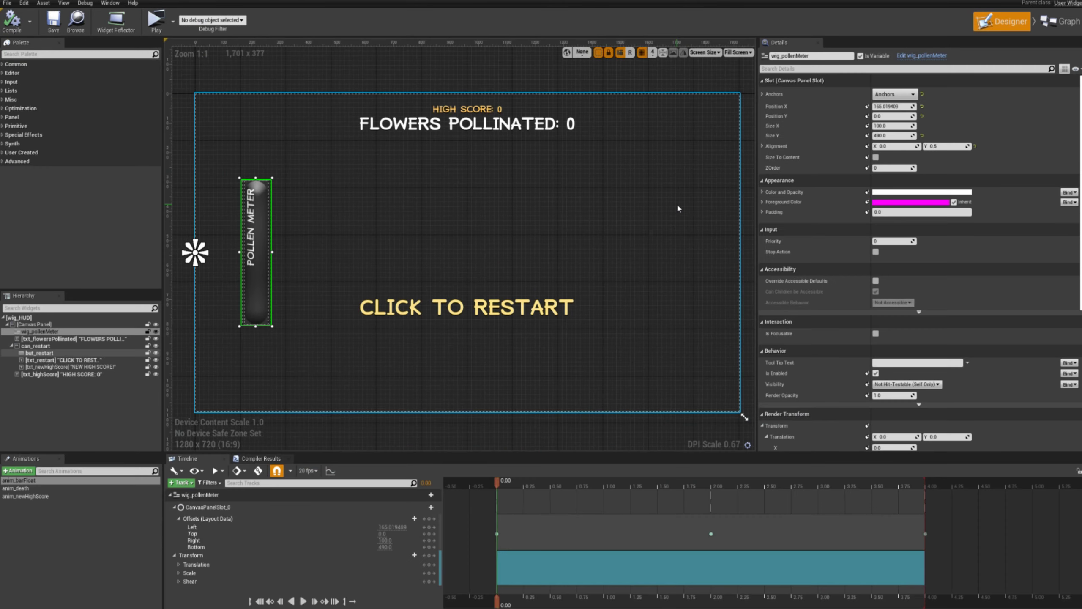
# Deselect the anim_barFloat animation in the wig_HUD widget
pyautogui.click(88, 522)
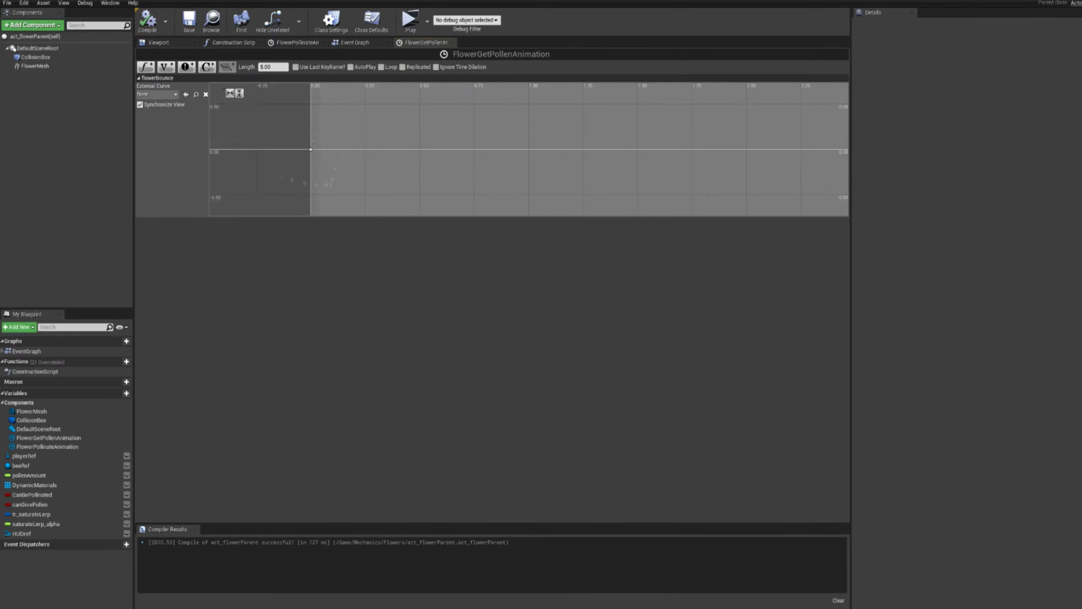
# Add a key to the flowerBounce curve in the FlowerGetPollenAnimation timeline and move it lower and slightly later
pyautogui.rightClick(372, 111)
pyautogui.click(404, 119)
pyautogui.moveTo(372, 111); pyautogui.dragTo(385, 178)
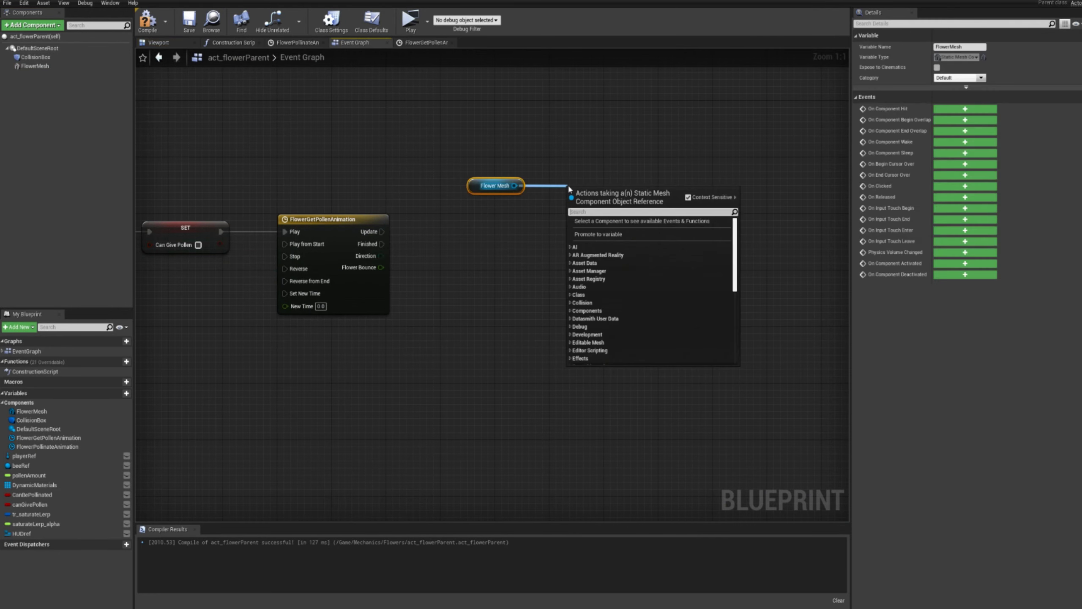
# Search the Flower Mesh actions for getting its relative scale, and reroute the Flower Bounce wire of FlowerGetPollenAnimation towards the multiply node
pyautogui.write('get relati')
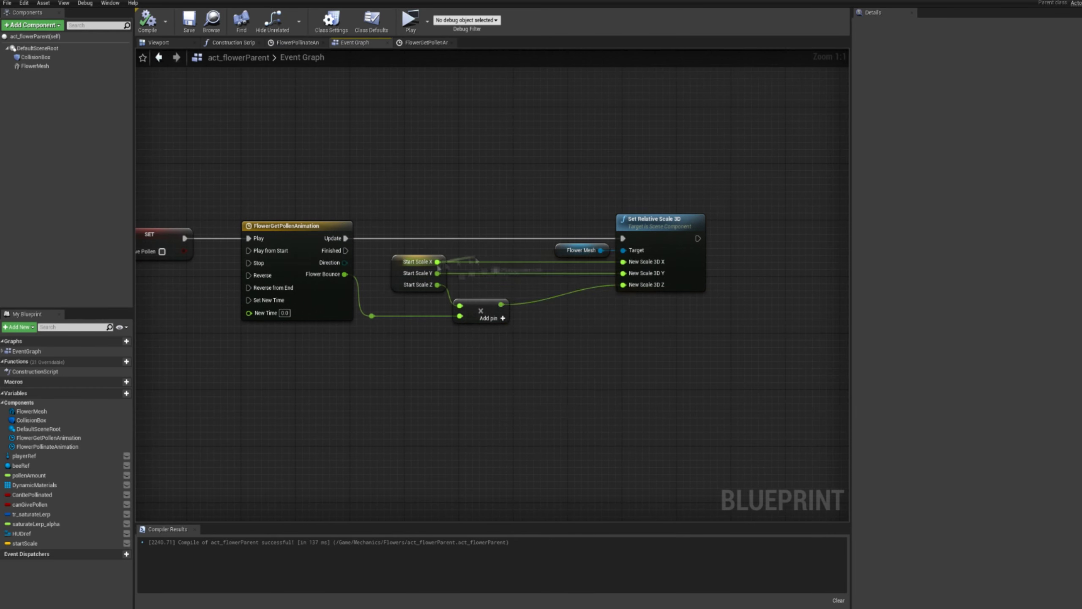
pyautogui.moveTo(345, 273); pyautogui.dragTo(386, 311)
pyautogui.click(426, 337)
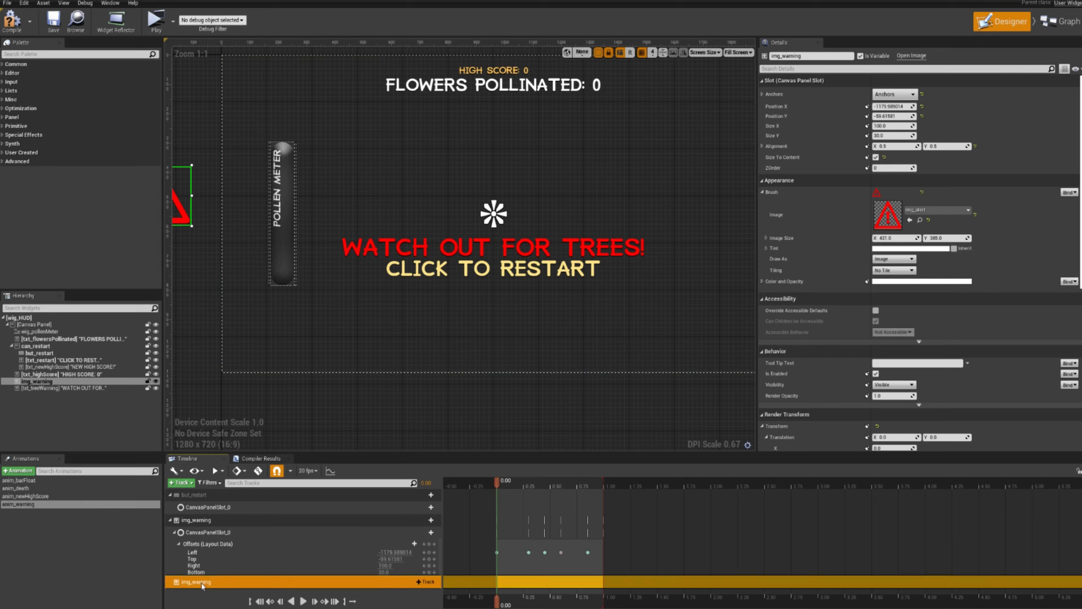
# Try to paste the img_warning offsets track onto txt_treeWarning in the anim_warning animation, undoing the attempts
pyautogui.scroll(-1, 202, 586)
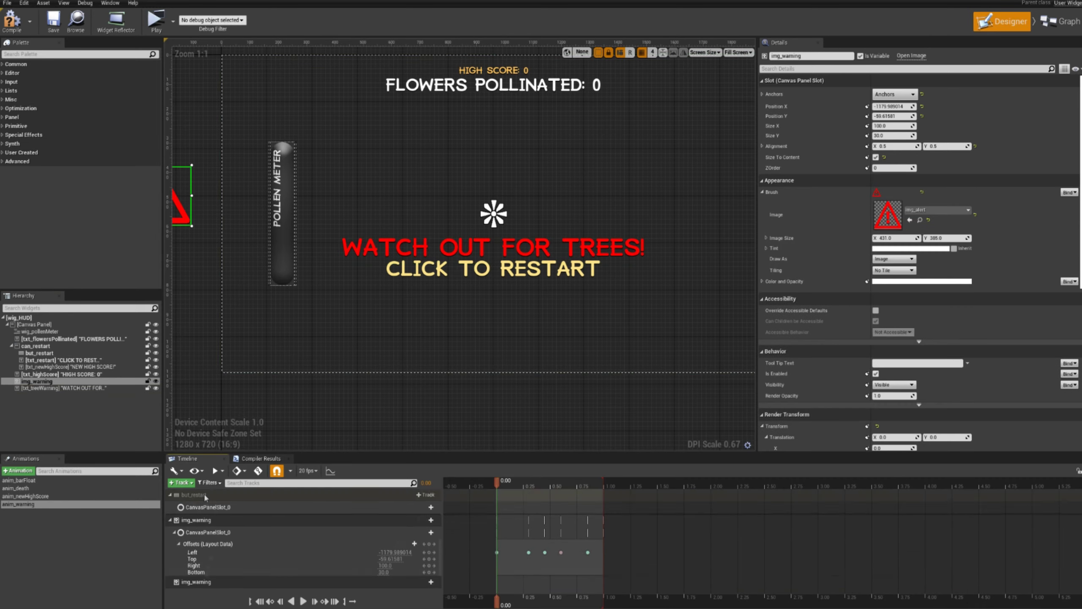
pyautogui.rightClick(207, 550)
pyautogui.click(247, 378)
pyautogui.hotkey('ctrl', 'z')
pyautogui.hotkey('ctrl', 'z')
pyautogui.hotkey('ctrl', 'z')
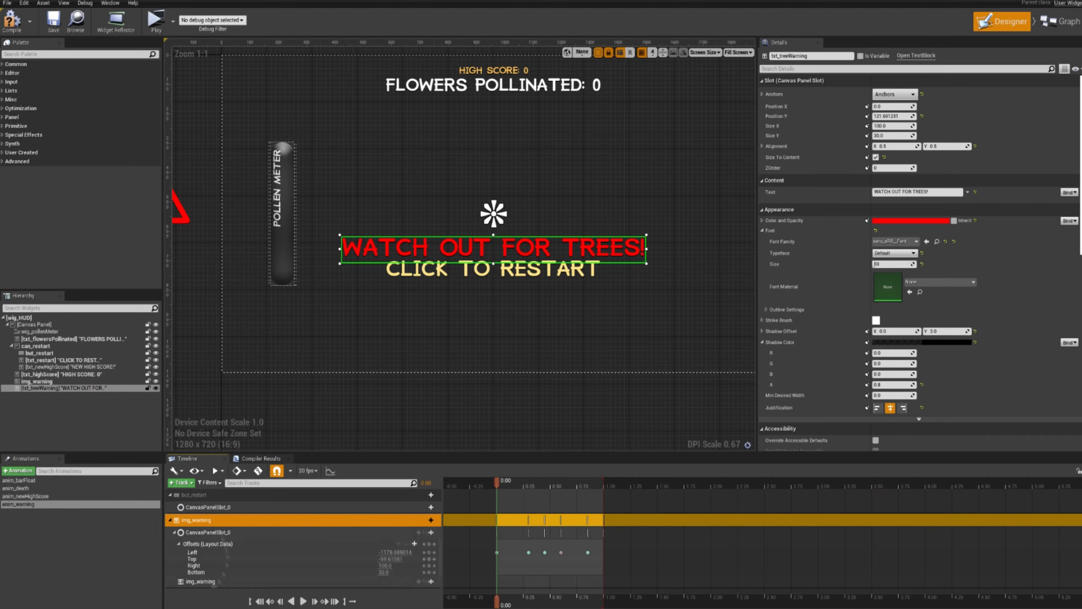
pyautogui.rightClick(197, 500)
pyautogui.hotkey('ctrl', 'z')
pyautogui.hotkey('ctrl', 'z')
pyautogui.hotkey('ctrl', 'z')
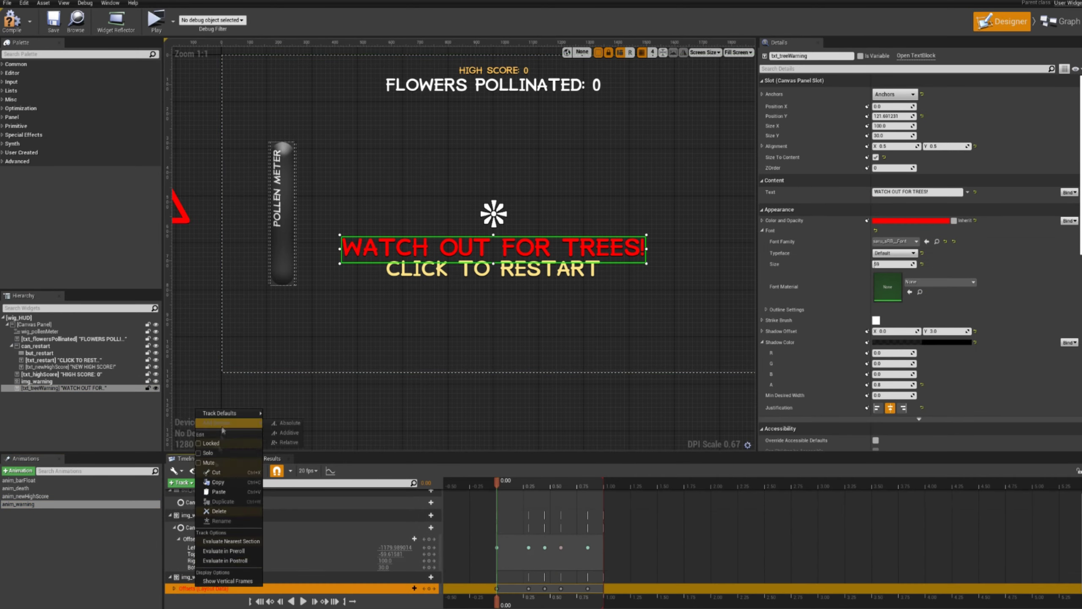
pyautogui.press('Escape')
# Enlarge the animation timeline, try again to paste the img_warning offsets for txt_treeWarning, and undo the pasted tracks
pyautogui.moveTo(482, 474); pyautogui.dragTo(623, 484)
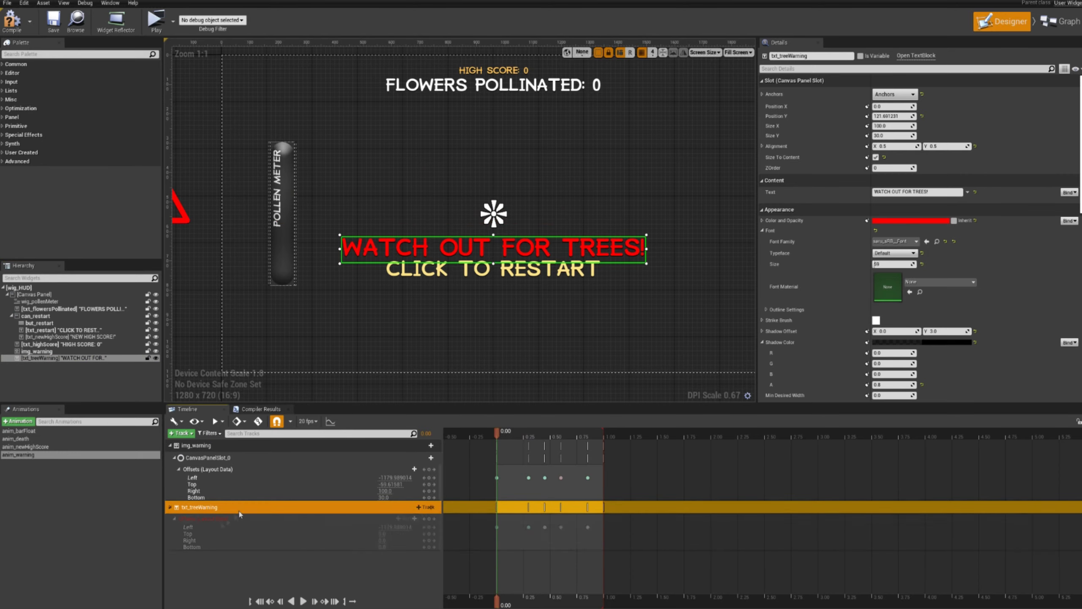
pyautogui.rightClick(200, 518)
pyautogui.hotkey('ctrl', 'z')
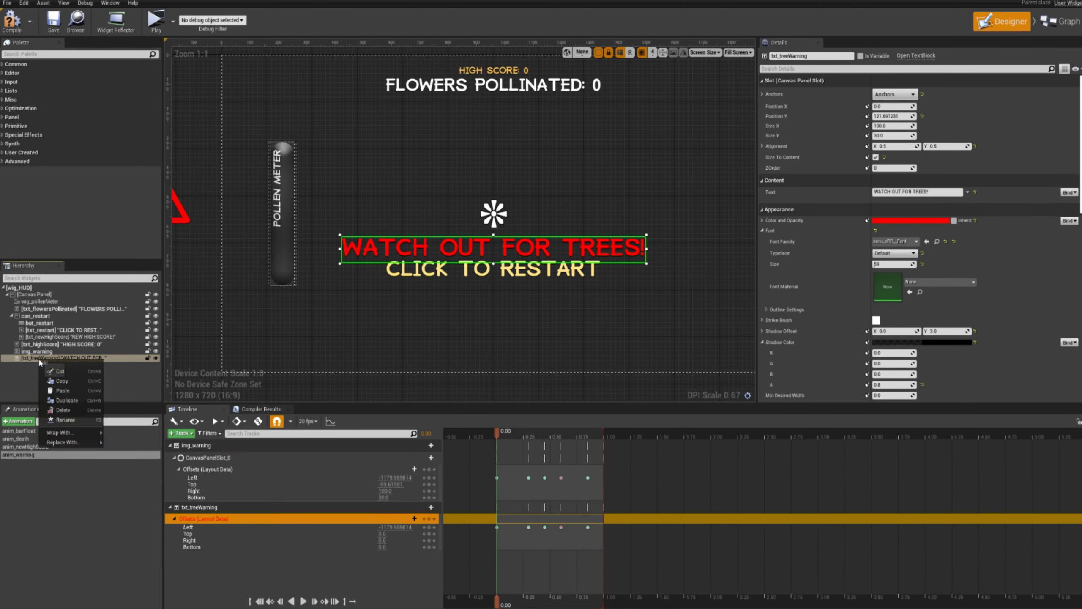
pyautogui.click(197, 445)
pyautogui.hotkey('ctrl', 'v')
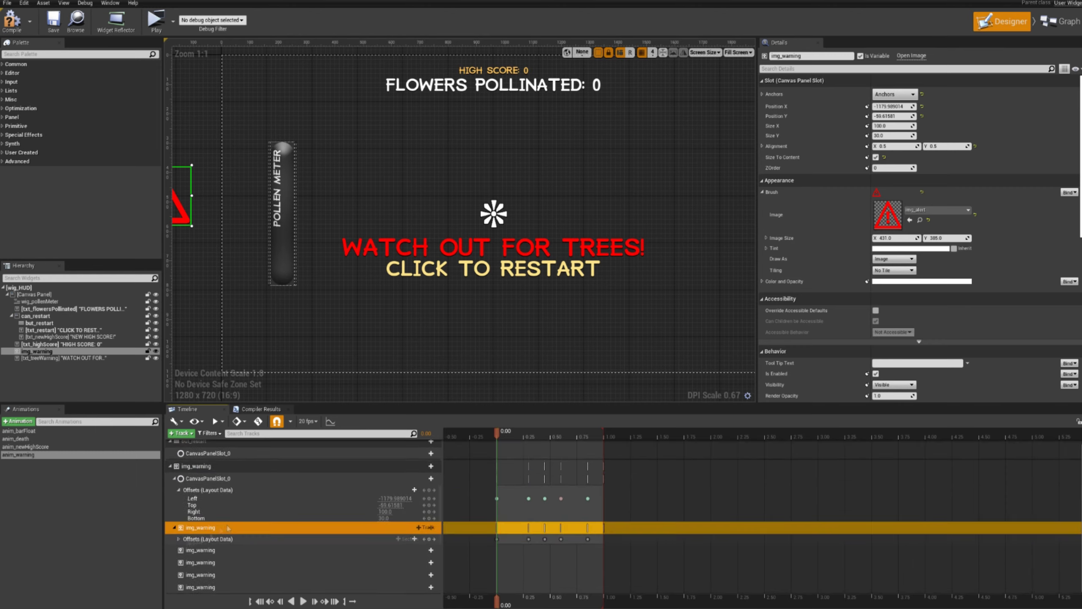
pyautogui.hotkey('ctrl', 'z')
pyautogui.hotkey('ctrl', 'z')
pyautogui.hotkey('ctrl', 'y')
pyautogui.hotkey('ctrl', 'z')
pyautogui.hotkey('ctrl', 'z')
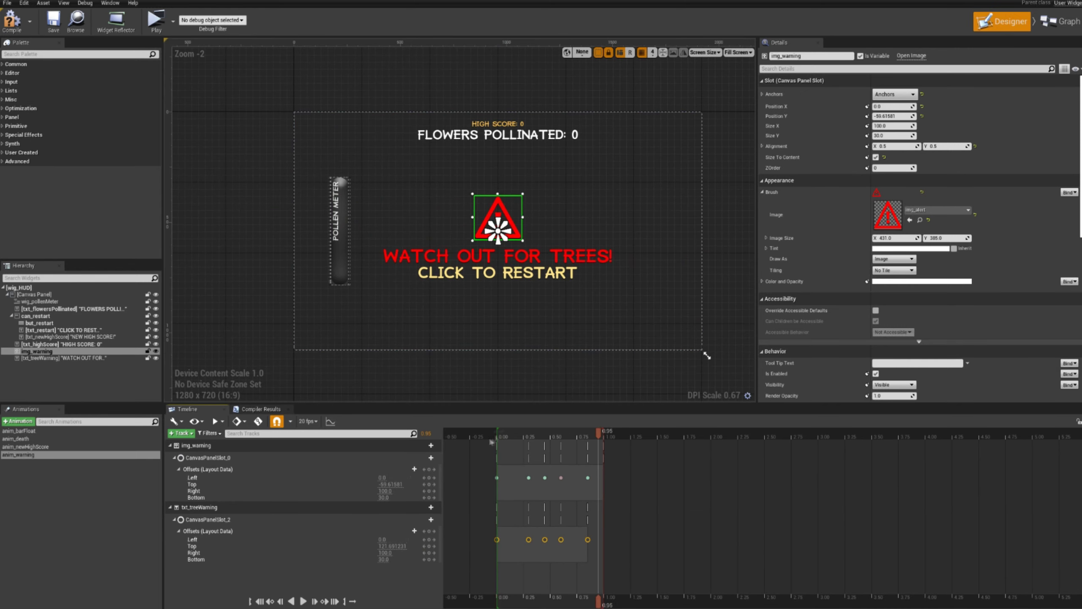
# Open the curve editor for the txt_treeWarning offset keys in anim_warning, and set the text's scale to 1.2
pyautogui.click(330, 421)
pyautogui.moveTo(429, 516); pyautogui.dragTo(401, 553)
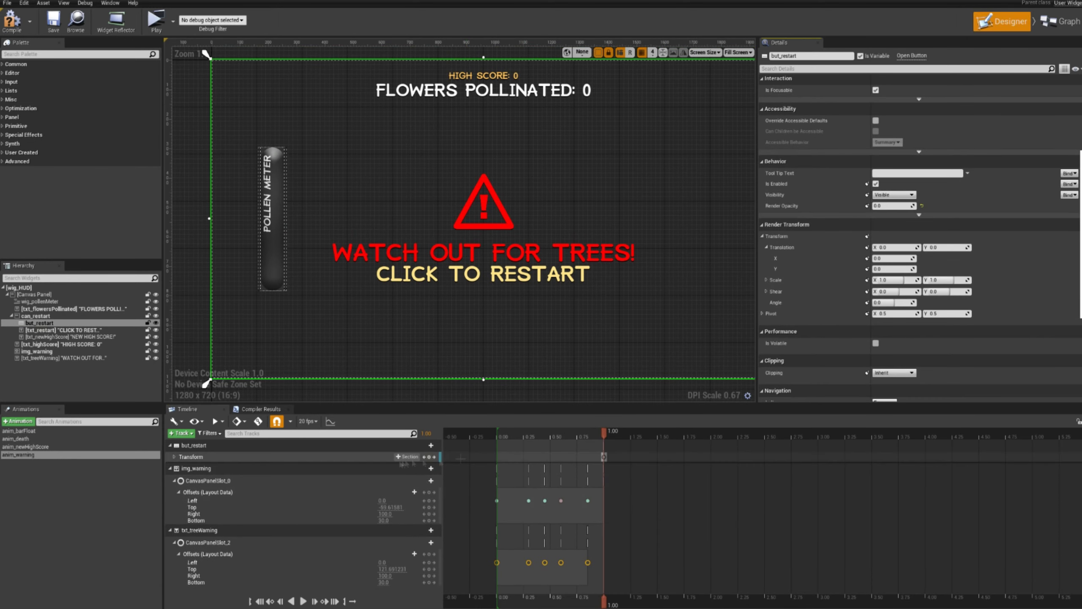
pyautogui.click(896, 349)
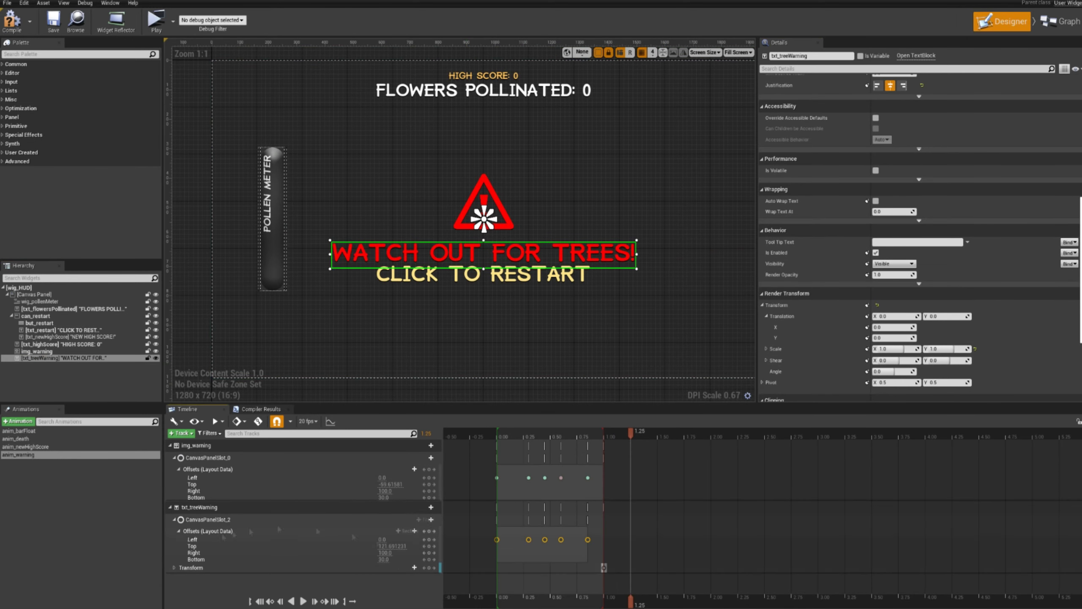
pyautogui.write('1.2')
pyautogui.press('Return')
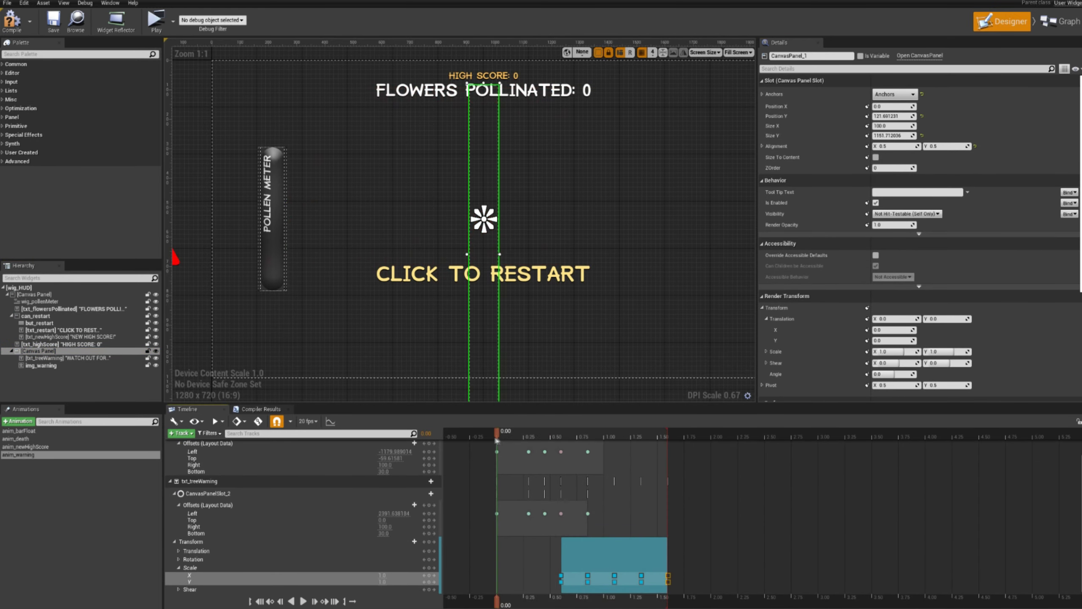
# Open the vertical size and horizontal position of the canvas panel wrapping the warning text and image for editing
pyautogui.click(892, 135)
pyautogui.click(892, 106)
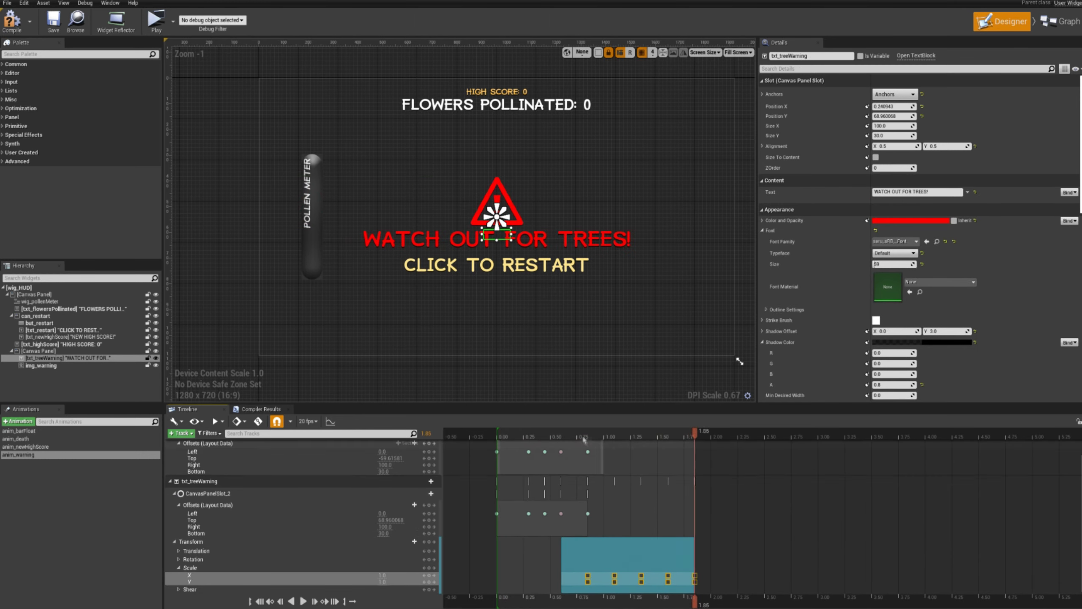
# Open the animation curve editor and move a txt_treeWarning scale key later in the anim_warning animation
pyautogui.click(330, 421)
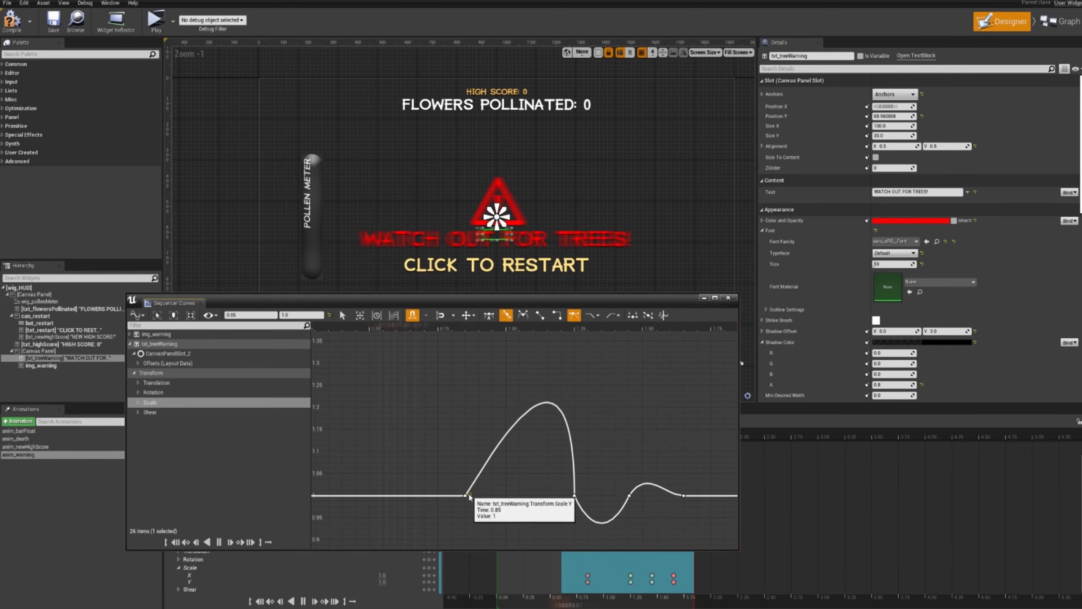
pyautogui.moveTo(587, 576); pyautogui.dragTo(630, 575)
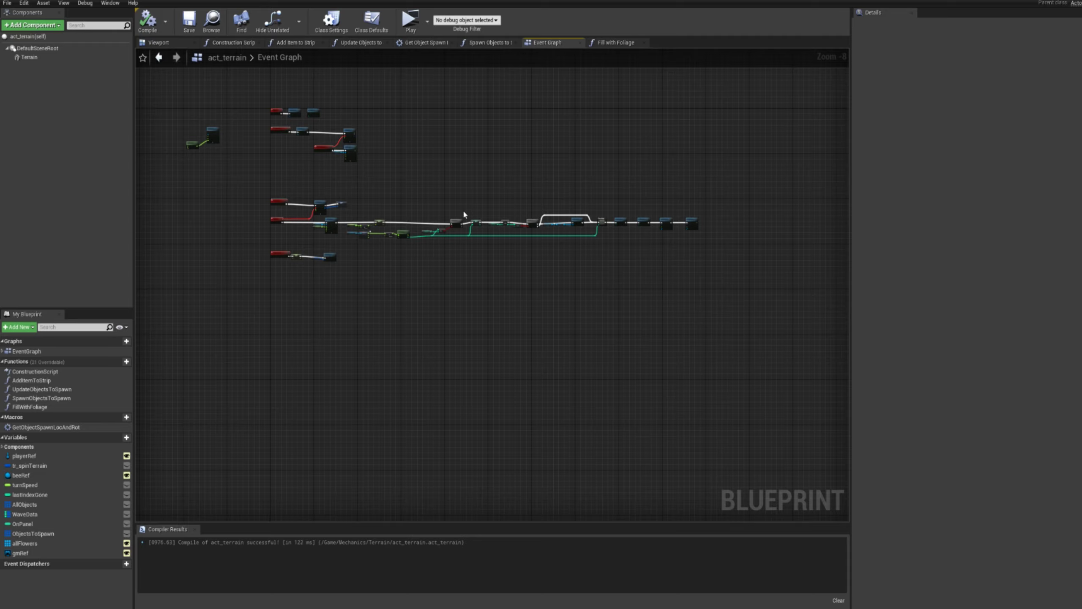
# Look over the act_terrain event graph, run the game to check the tree warning animation, and stop the preview
pyautogui.scroll(5, 538, 264)
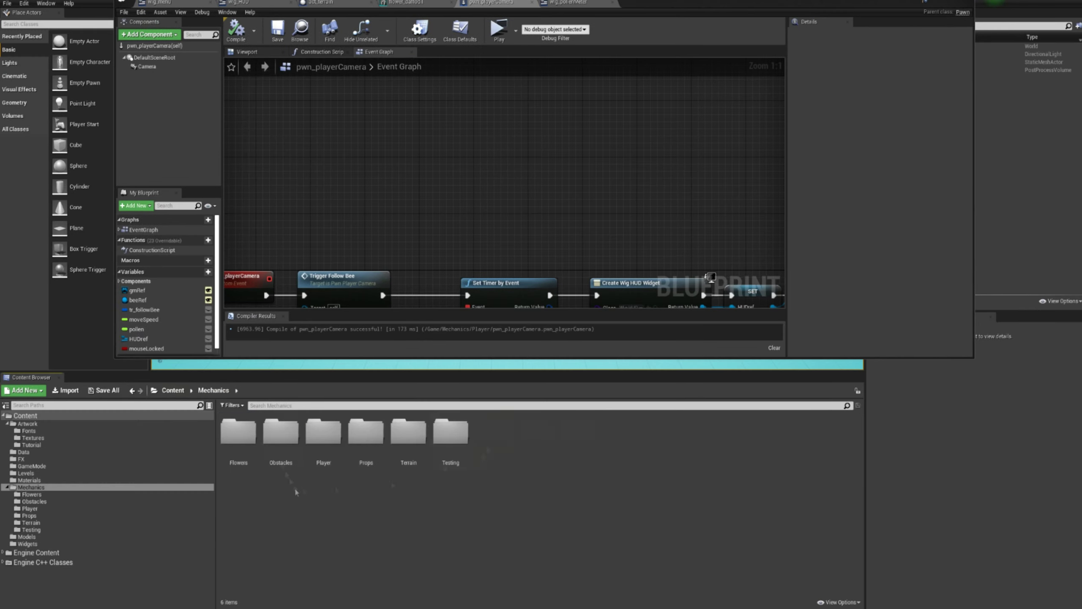
pyautogui.hotkey('alt', 'p')
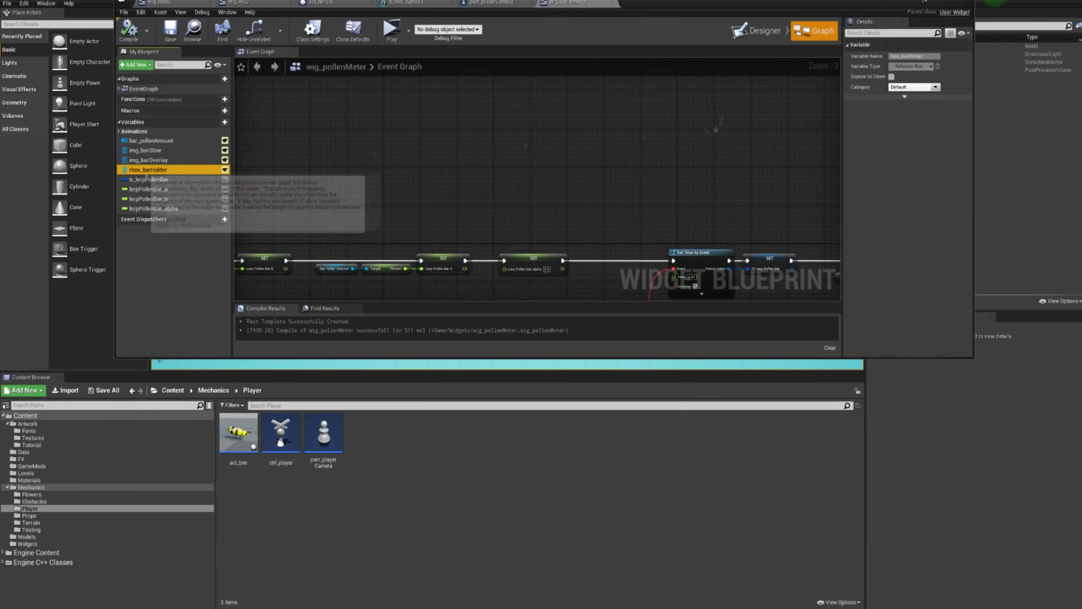
pyautogui.click(807, 212)
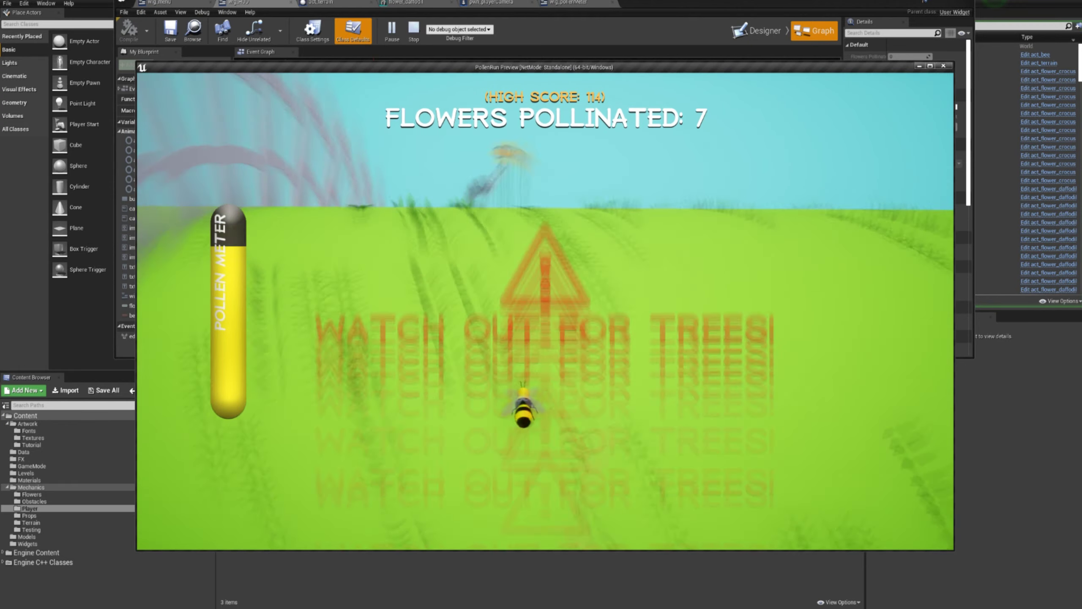
pyautogui.press('Escape')
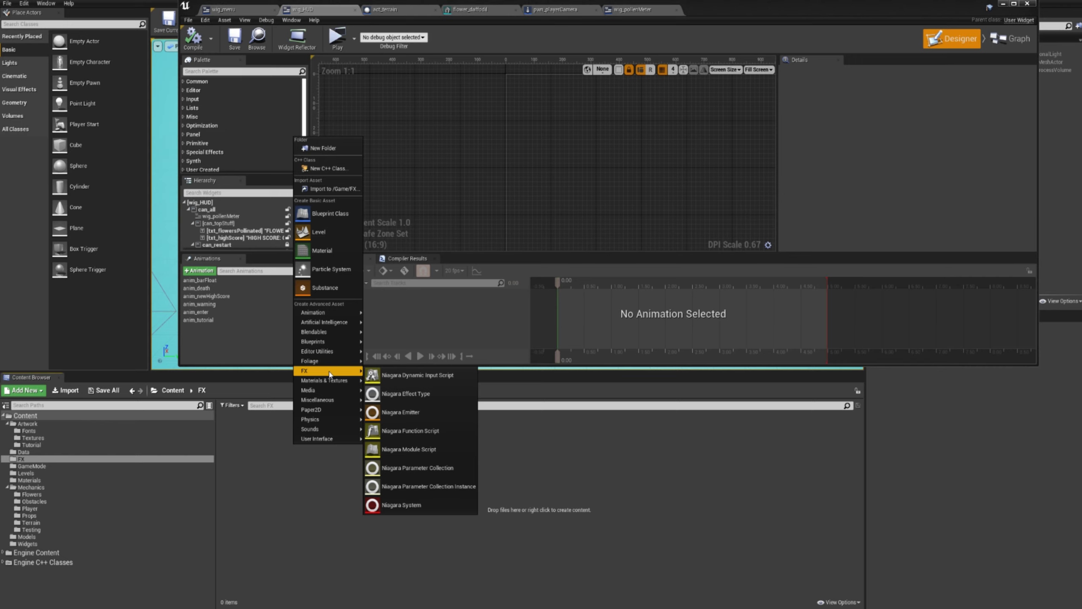
# Create a Niagara Emitter named emitter_pollenBurst in the FX folder and look through its particle settings
pyautogui.click(400, 412)
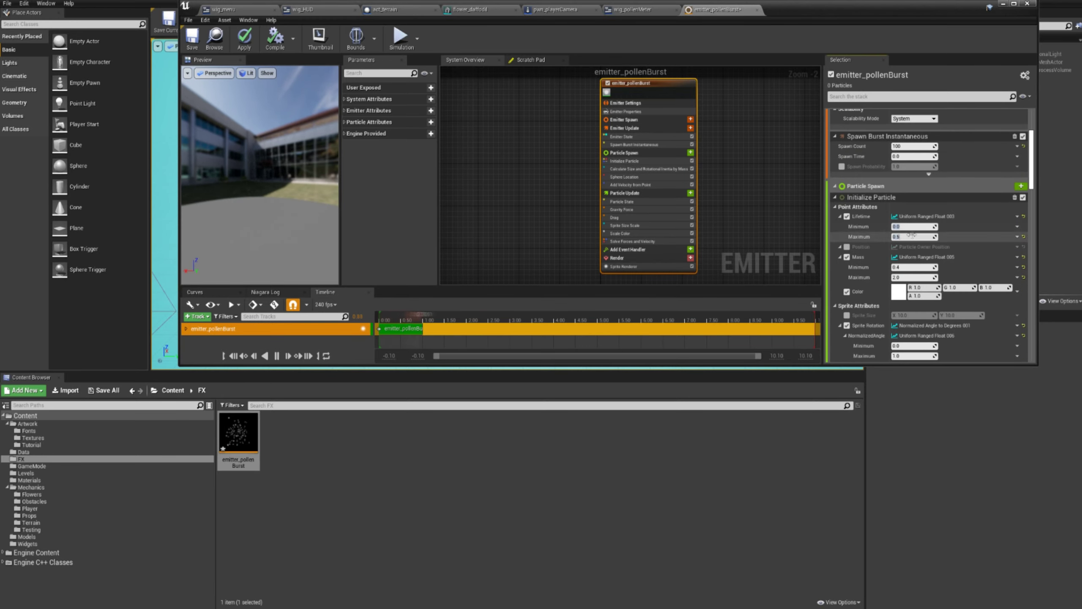
pyautogui.scroll(5, 911, 235)
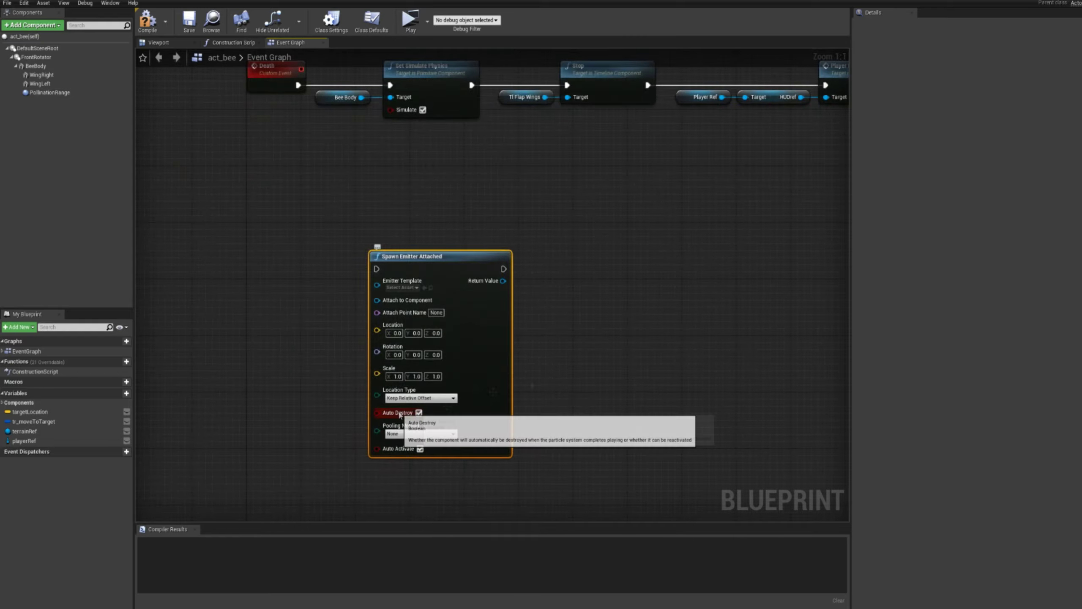
# Rearrange the act_bee event graph around the Spawn Emitter Attached node, and stop the game preview
pyautogui.scroll(-10, 399, 414)
pyautogui.scroll(10, 353, 371)
pyautogui.moveTo(397, 344); pyautogui.dragTo(436, 369)
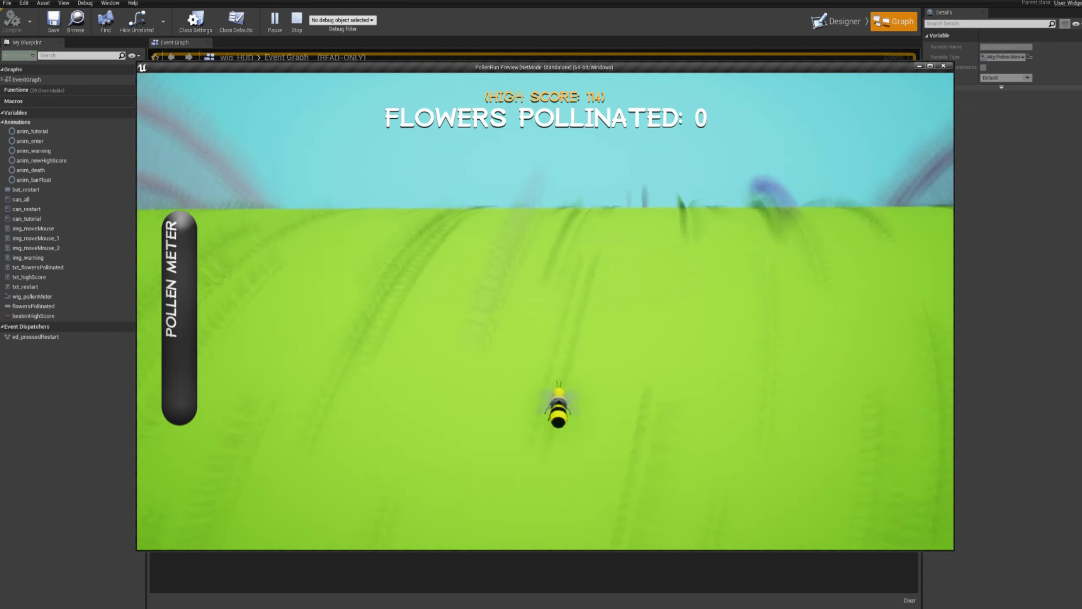
pyautogui.press('Escape')
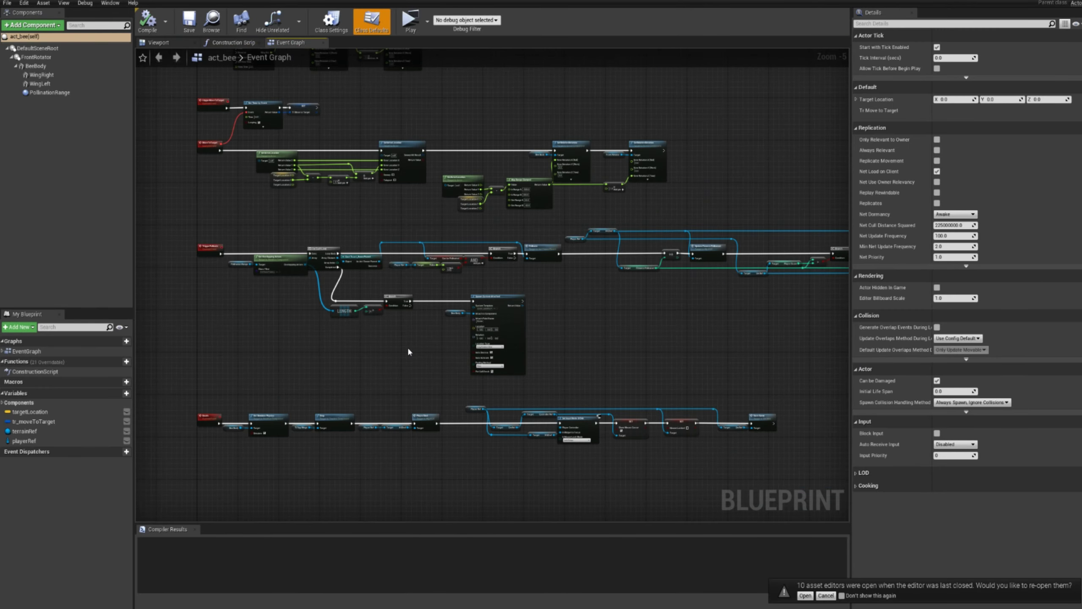
# Examine the wing flapping, movement and pollination chains in the act_bee event graph, and stop the game preview
pyautogui.click(434, 438)
pyautogui.scroll(3, 435, 438)
pyautogui.moveTo(533, 213); pyautogui.dragTo(570, 414, button='right')
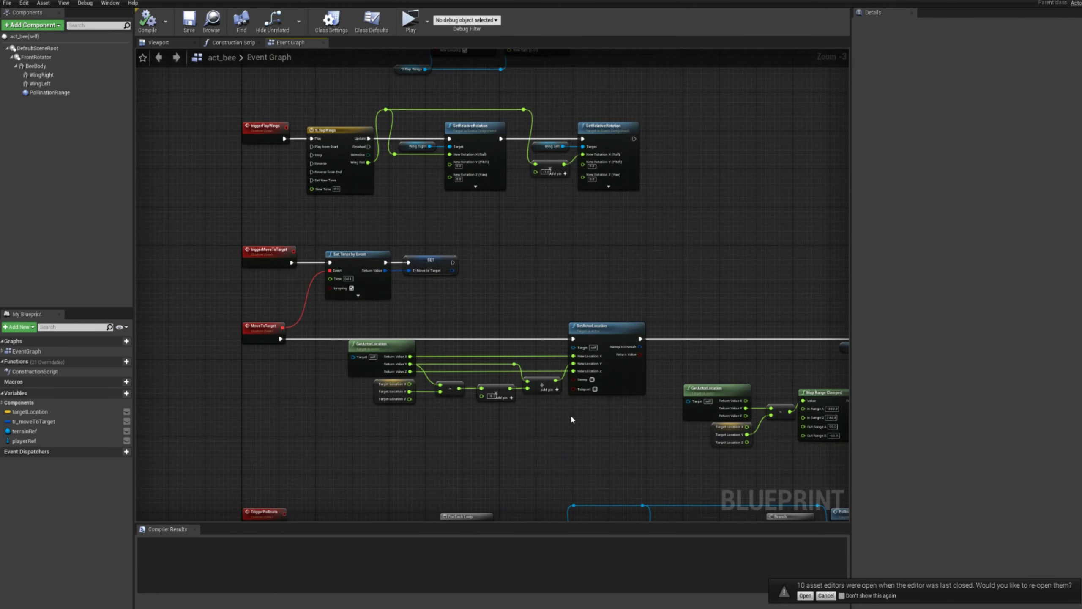
pyautogui.scroll(-3, 569, 414)
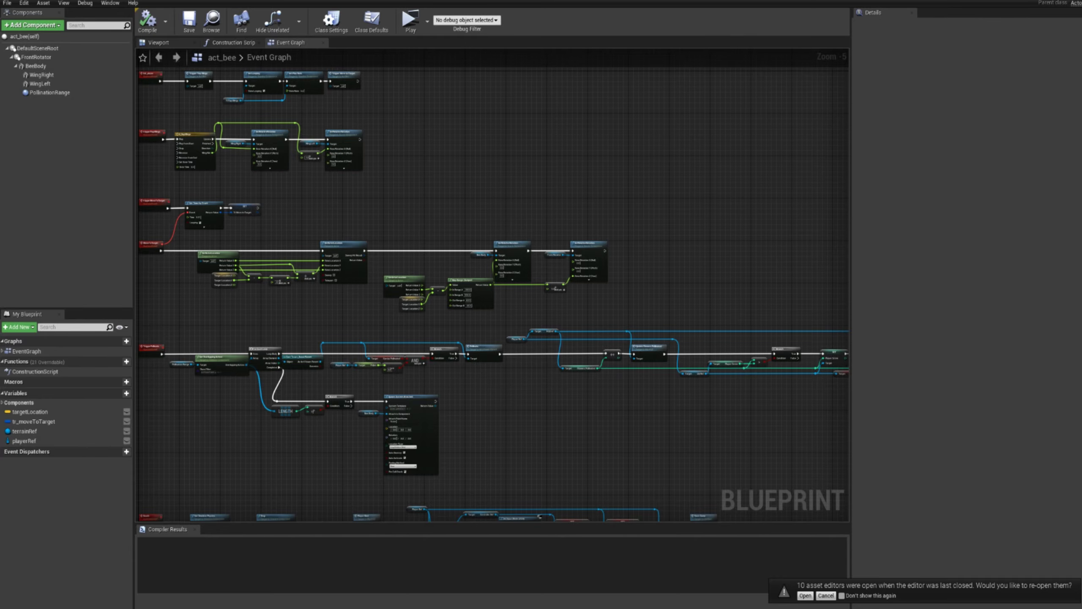
pyautogui.scroll(5, 435, 179)
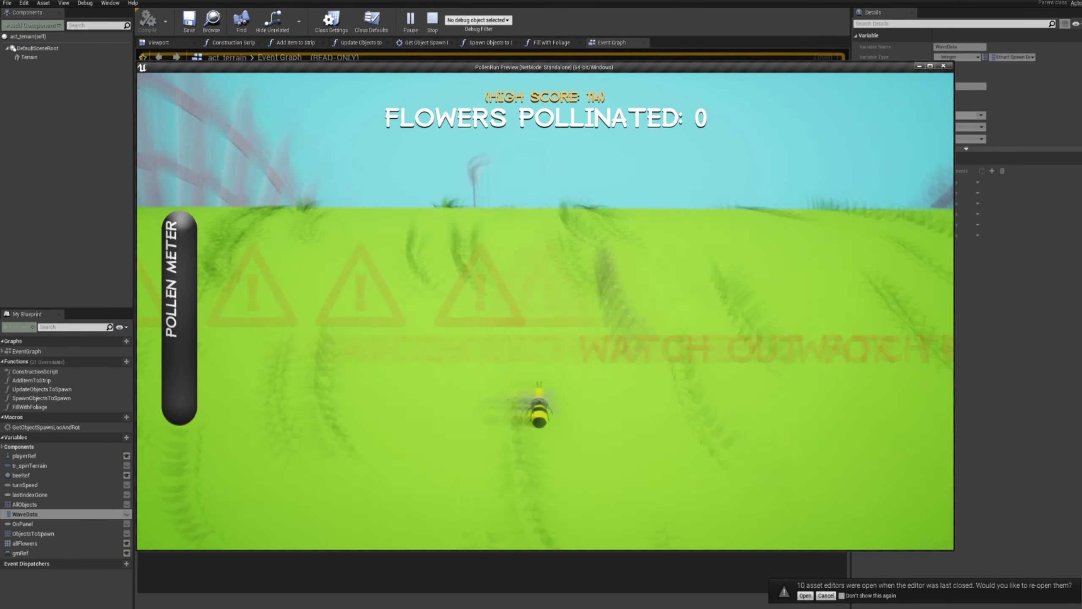
pyautogui.press('Escape')
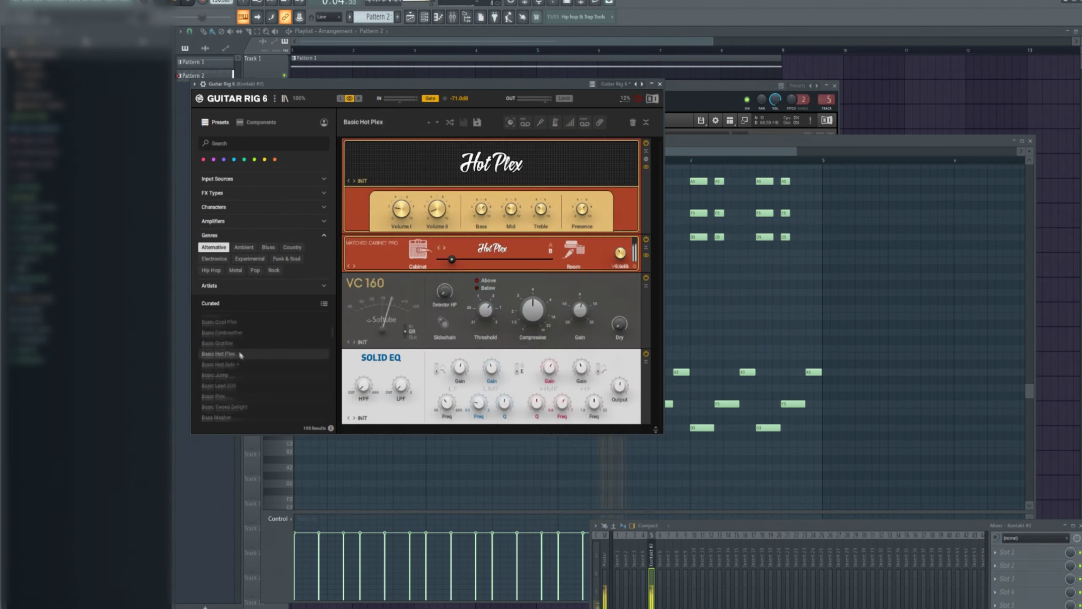
# Switch to FL Studio and audition the Alternative genre presets in the Guitar Rig 6 effect
pyautogui.click(256, 372)
pyautogui.press('Up')
pyautogui.press('Up')
pyautogui.press('Up')
pyautogui.press('Up')
pyautogui.press('Up')
pyautogui.press('Up')
pyautogui.press('Up')
pyautogui.press('Up')
pyautogui.press('Up')
pyautogui.press('Up')
pyautogui.press('Up')
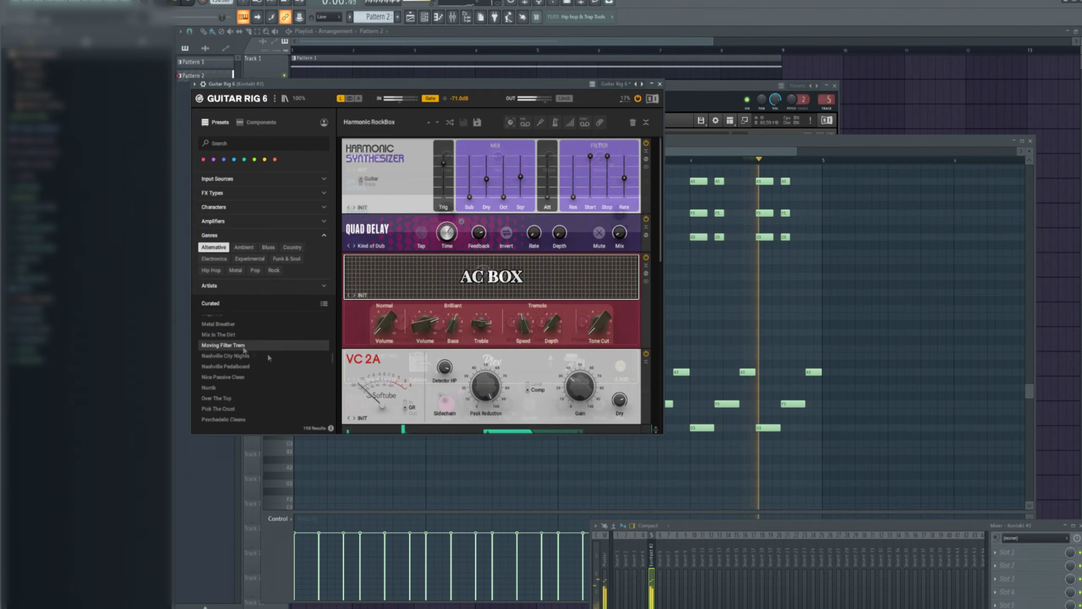
pyautogui.press('Down')
pyautogui.press('Down')
pyautogui.press('Down')
pyautogui.press('Down')
pyautogui.press('Down')
pyautogui.press('Down')
pyautogui.press('Down')
pyautogui.press('Down')
pyautogui.press('Down')
pyautogui.press('Down')
pyautogui.press('Down')
pyautogui.press('Down')
pyautogui.press('Down')
pyautogui.press('Down')
pyautogui.press('Down')
pyautogui.press('Down')
pyautogui.press('Down')
pyautogui.press('Down')
pyautogui.press('Down')
pyautogui.press('Down')
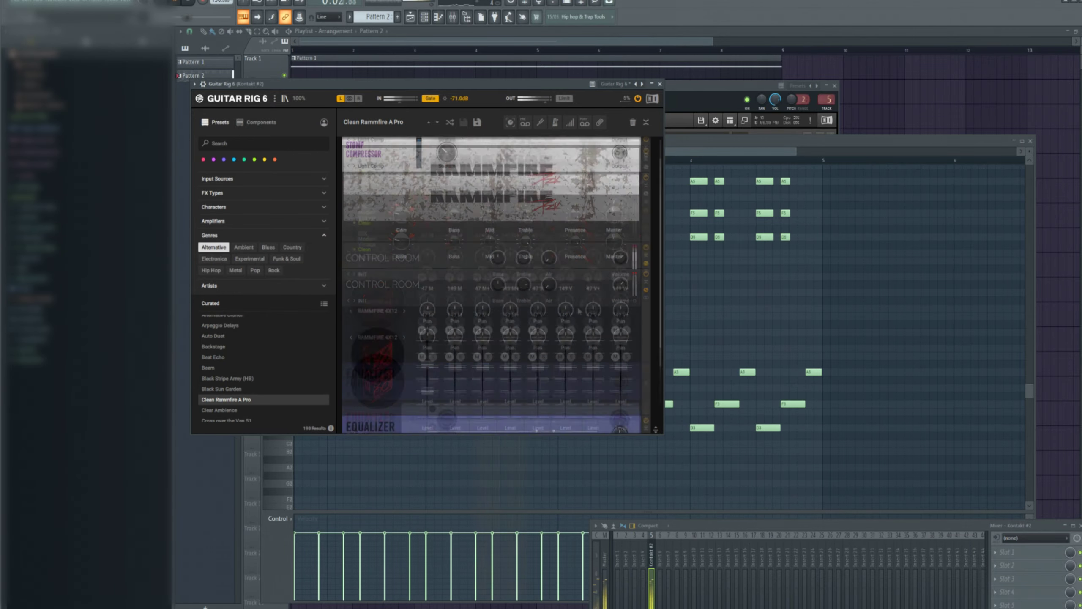
pyautogui.click(292, 247)
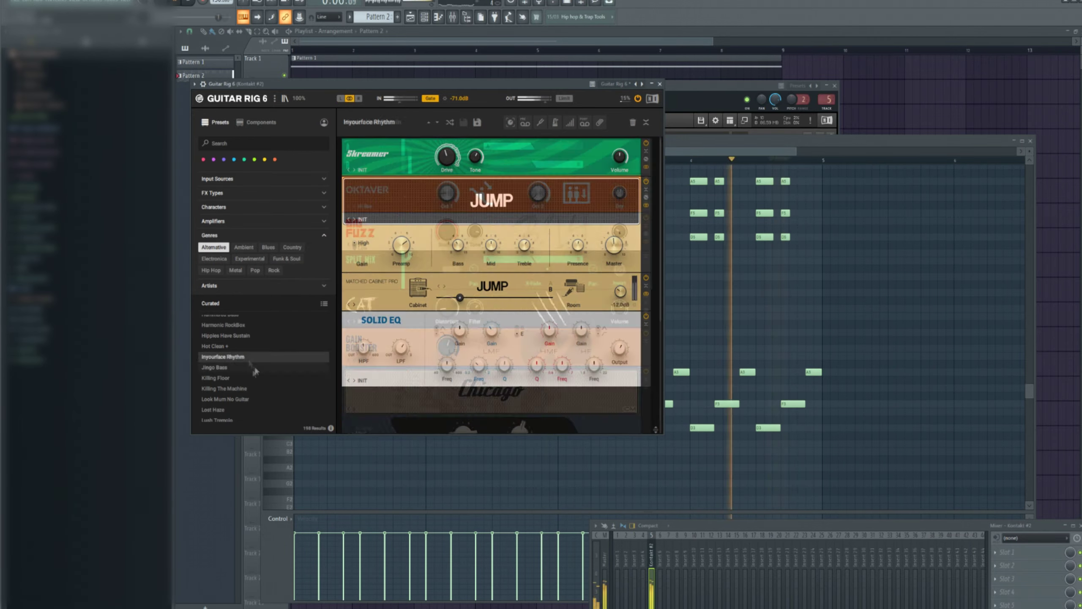
pyautogui.click(272, 384)
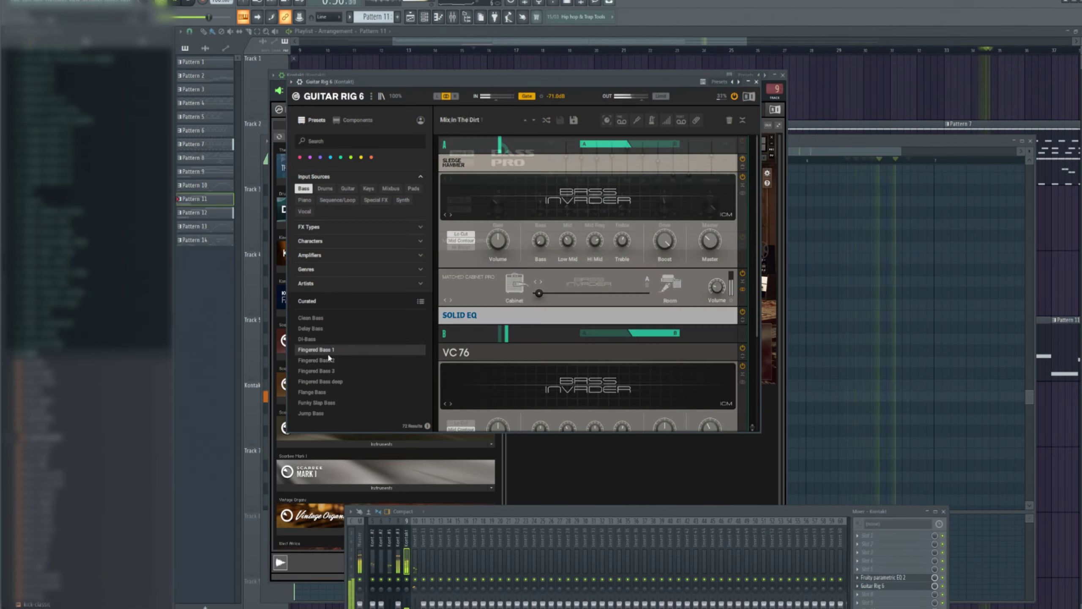
# Load the Fingered Bass 2 preset in the Guitar Rig 6 effect on the bass
pyautogui.click(328, 359)
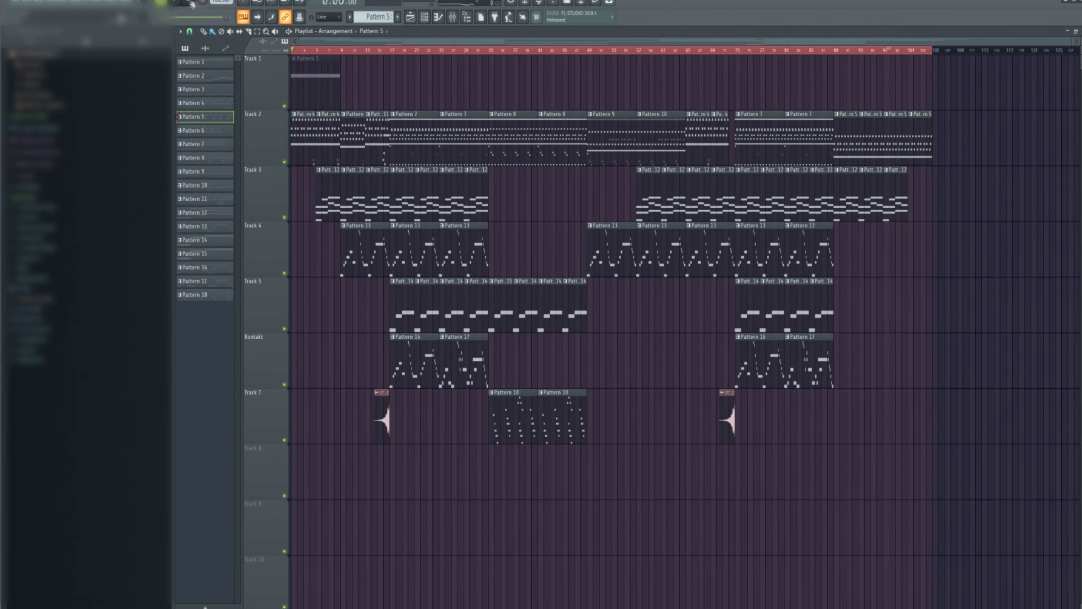
# Export the full song arrangement as an MP3 named mainTheme in the Pollen Run folder
pyautogui.hotkey('ctrl', 'shift', 'r')
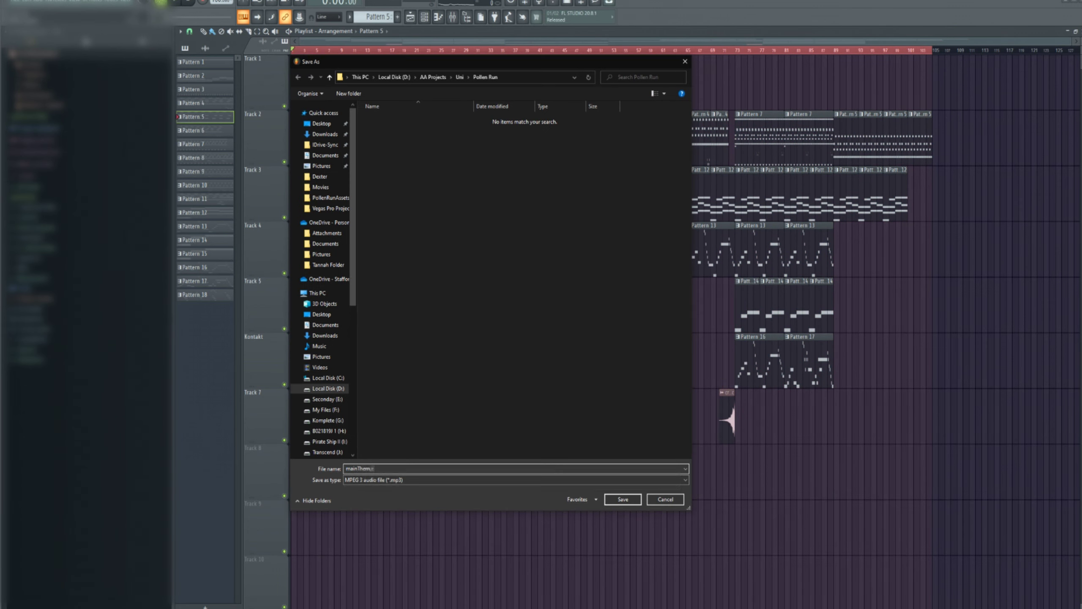
pyautogui.press('Return')
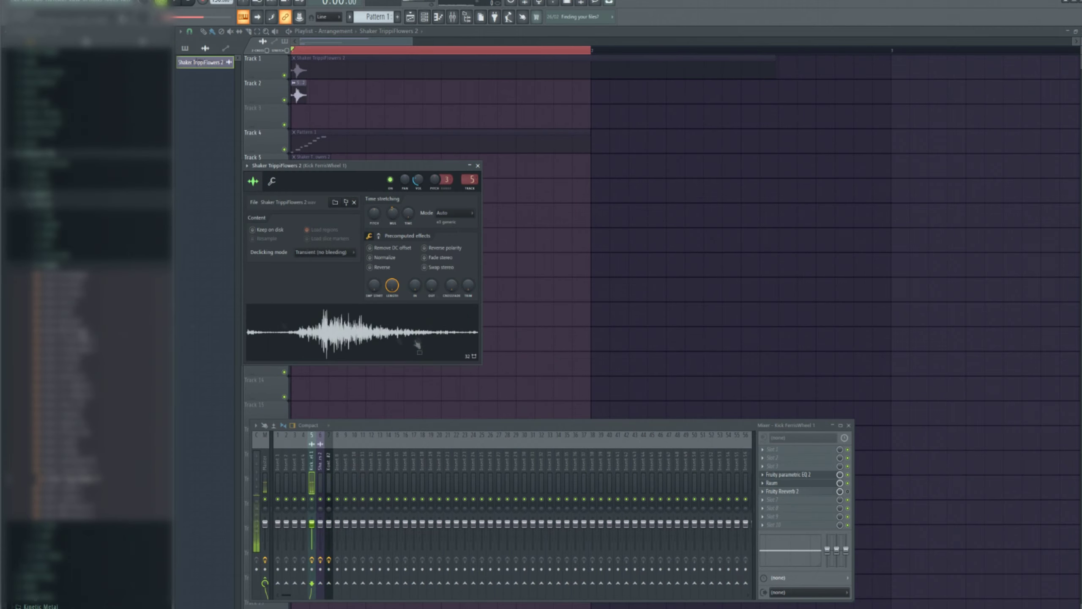
pyautogui.moveTo(417, 345); pyautogui.dragTo(418, 345)
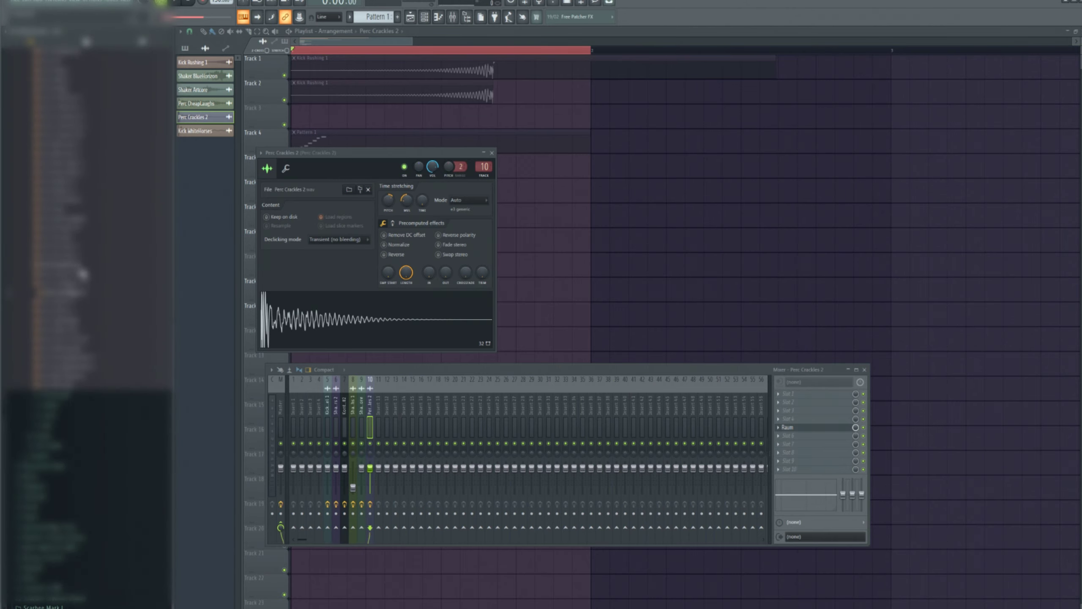
# Browse the sample library for game sounds and rearrange a pattern clip on Track 5 of the playlist
pyautogui.scroll(-5, 83, 298)
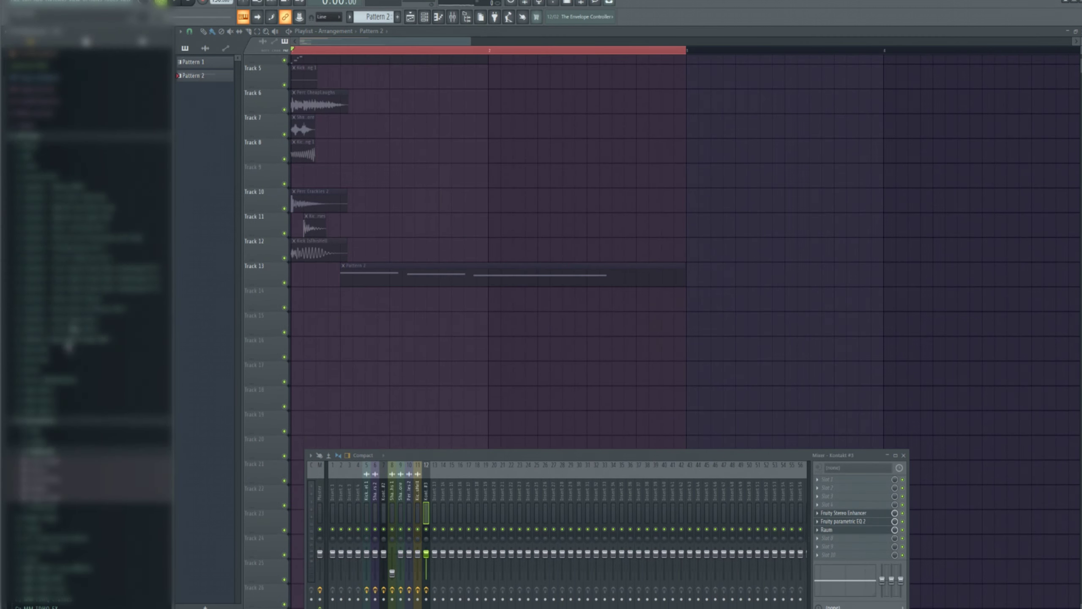
pyautogui.scroll(-10, 68, 346)
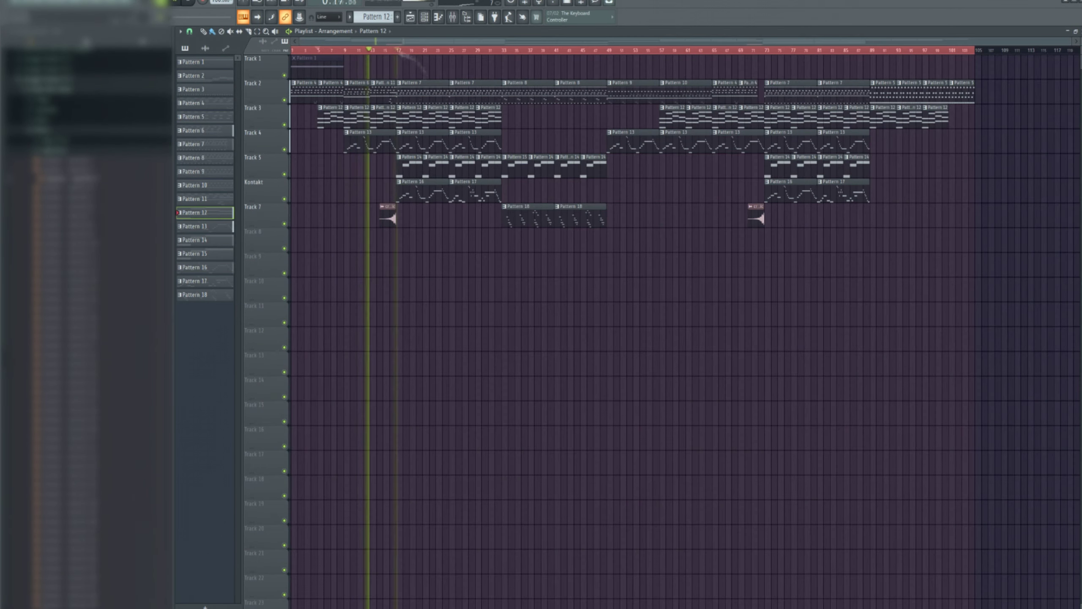
pyautogui.moveTo(596, 165); pyautogui.dragTo(733, 165)
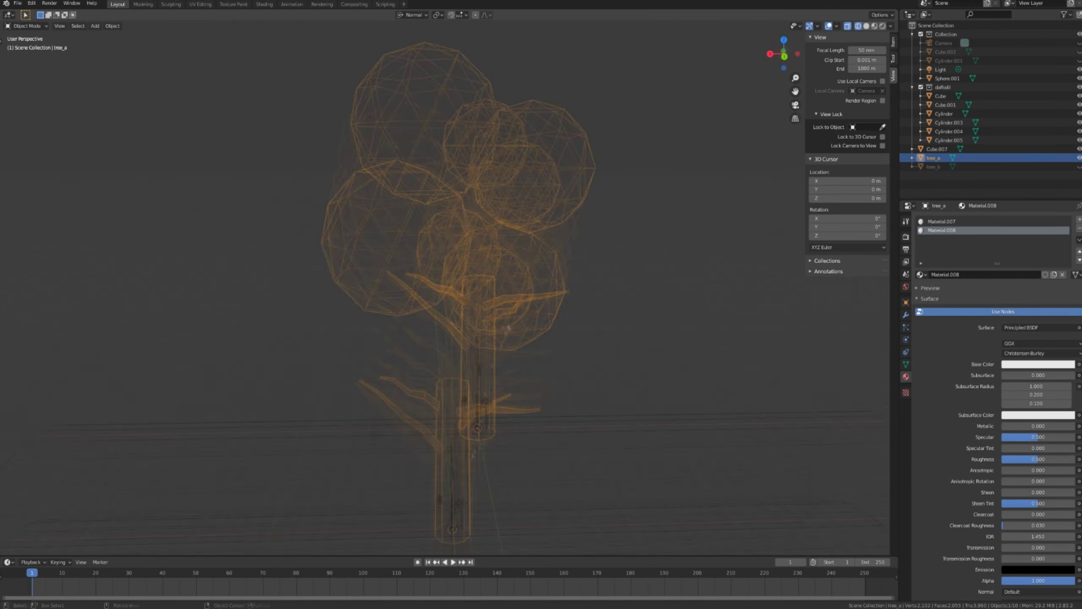
# Switch to Blender and model tree_a in wireframe display, positioning a branch on its trunk
pyautogui.press('s')
pyautogui.hotkey('shift', 'z')
pyautogui.moveTo(598, 255); pyautogui.dragTo(545, 369, button='middle')
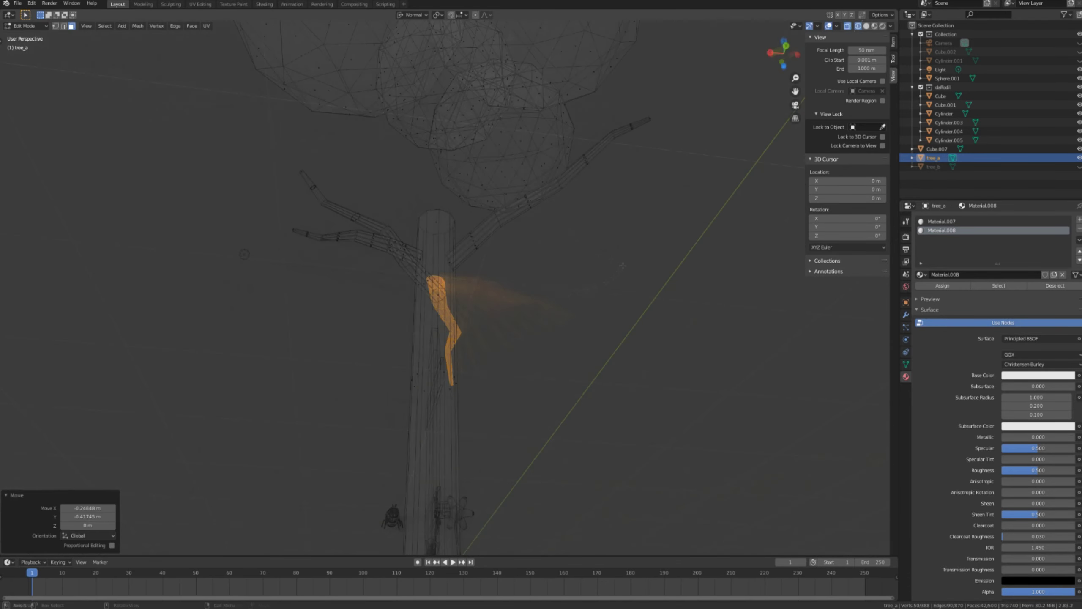
pyautogui.moveTo(481, 263); pyautogui.dragTo(469, 239, button='middle')
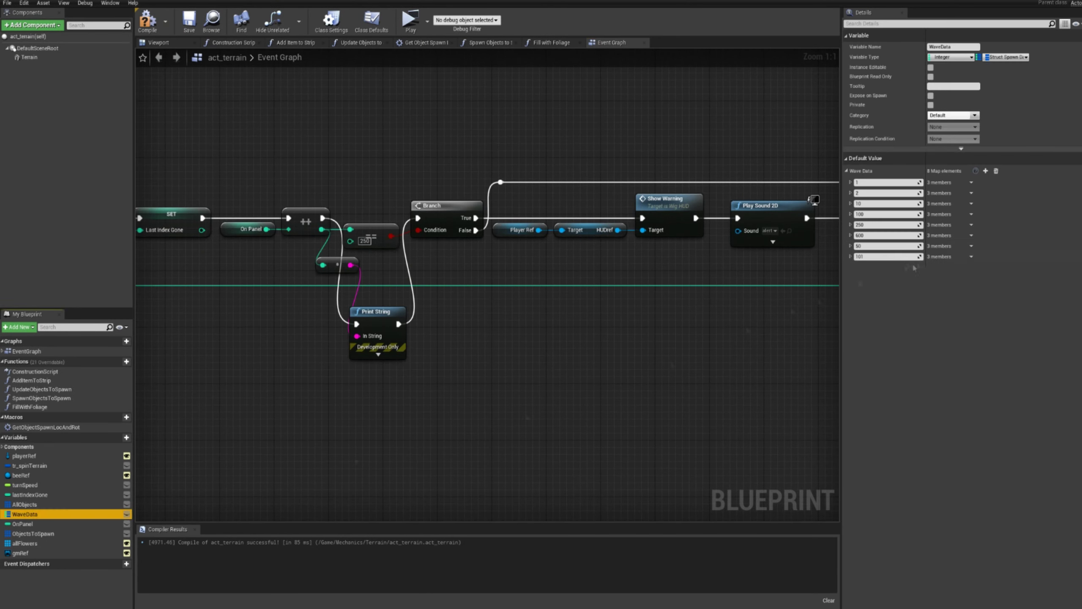
# Switch to Unreal Engine and add an element to the Wave Data map of act_terrain
pyautogui.click(986, 171)
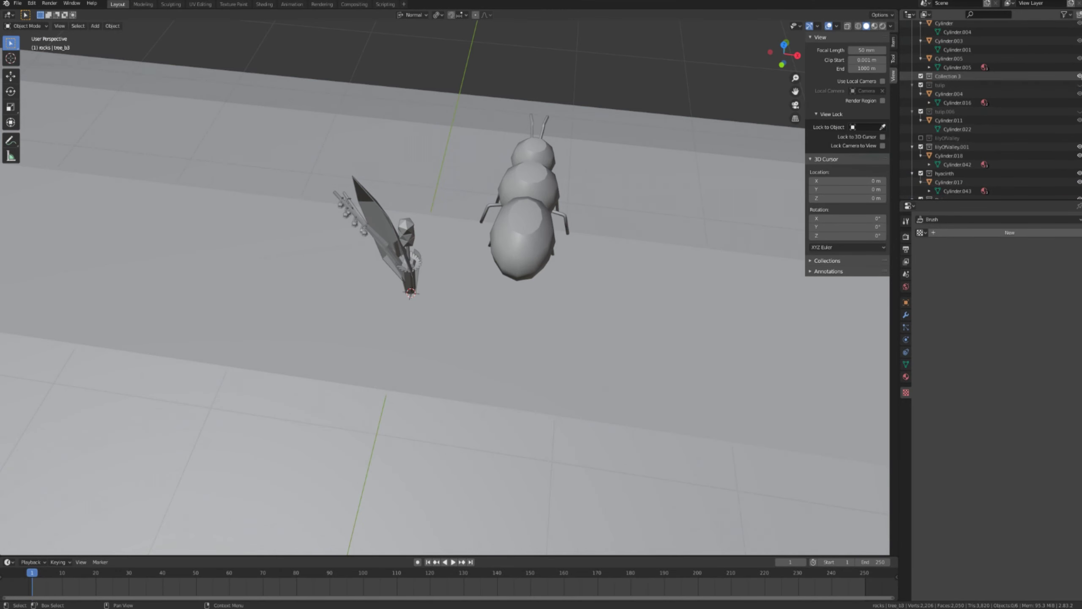
# Check the flower model beside the bee in Blender, and return to the act_bee event graph in Unreal Engine
pyautogui.scroll(5, 445, 286)
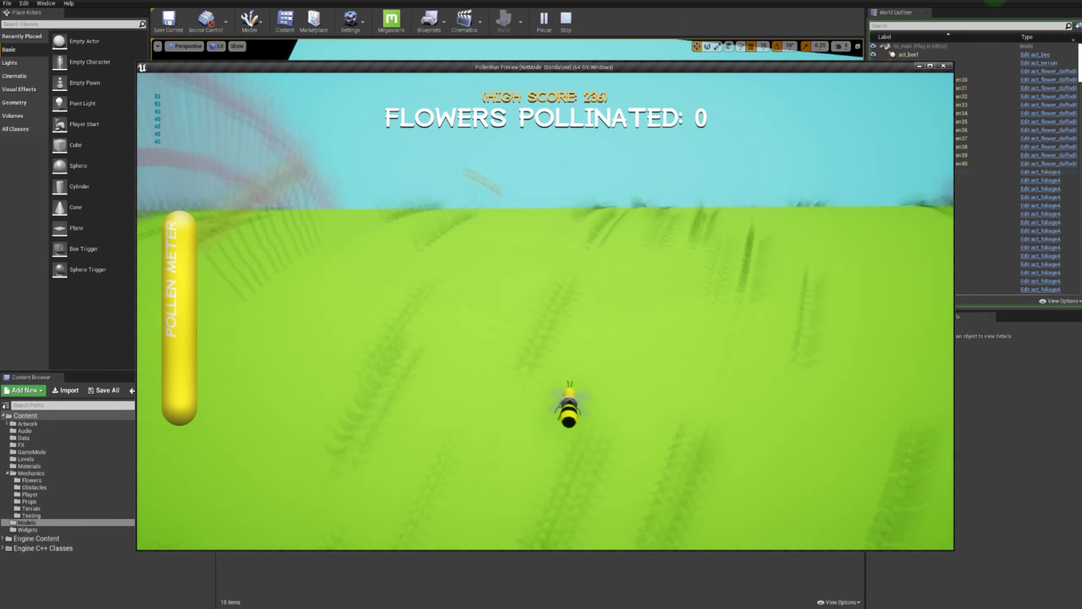
pyautogui.press('Escape')
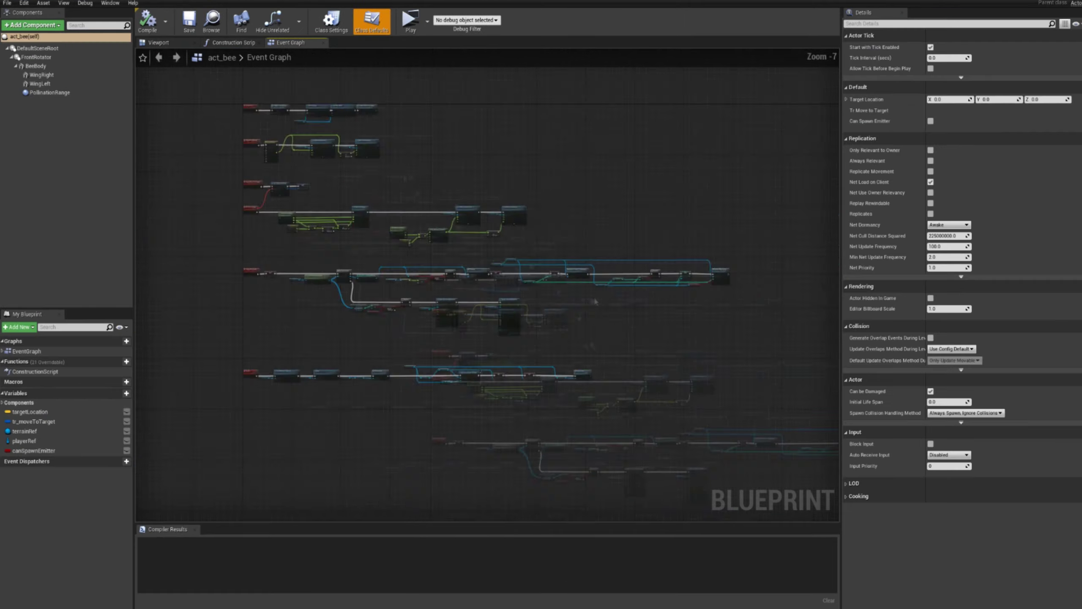
pyautogui.scroll(6, 595, 301)
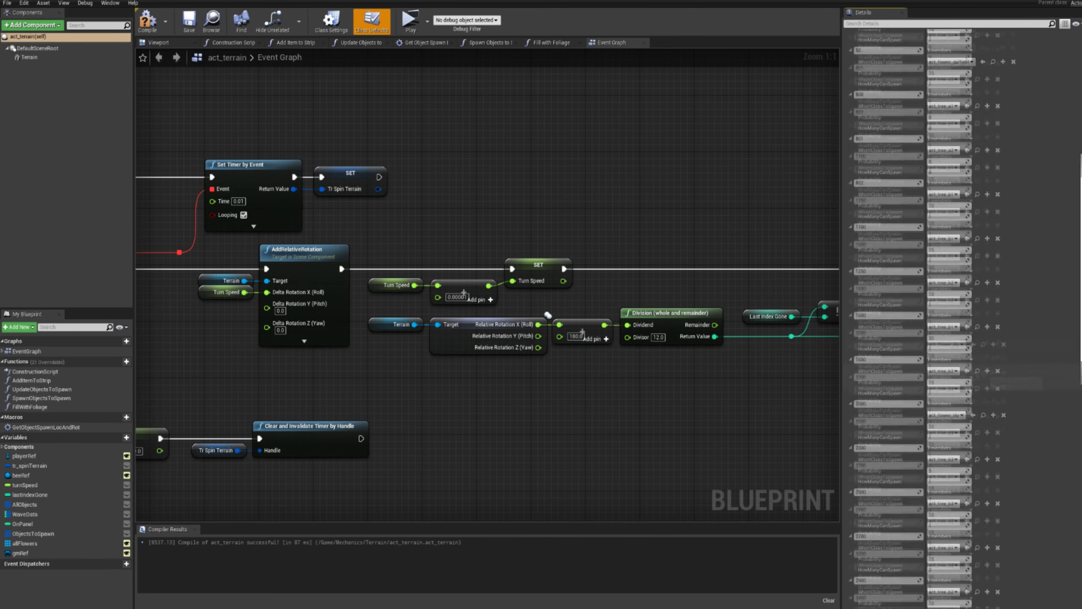
# Adjust the tree spawn probabilities in act_terrain's Wave Data, setting entry 1150 to 10 and entry 2200 to 40, and compile
pyautogui.scroll(3, 1007, 231)
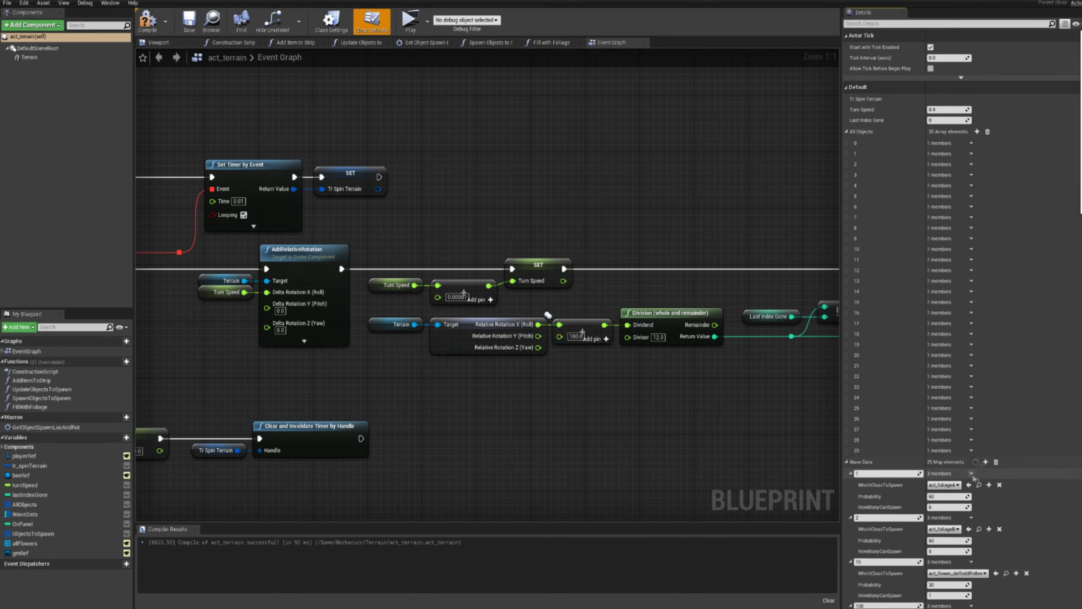
pyautogui.scroll(-10, 973, 477)
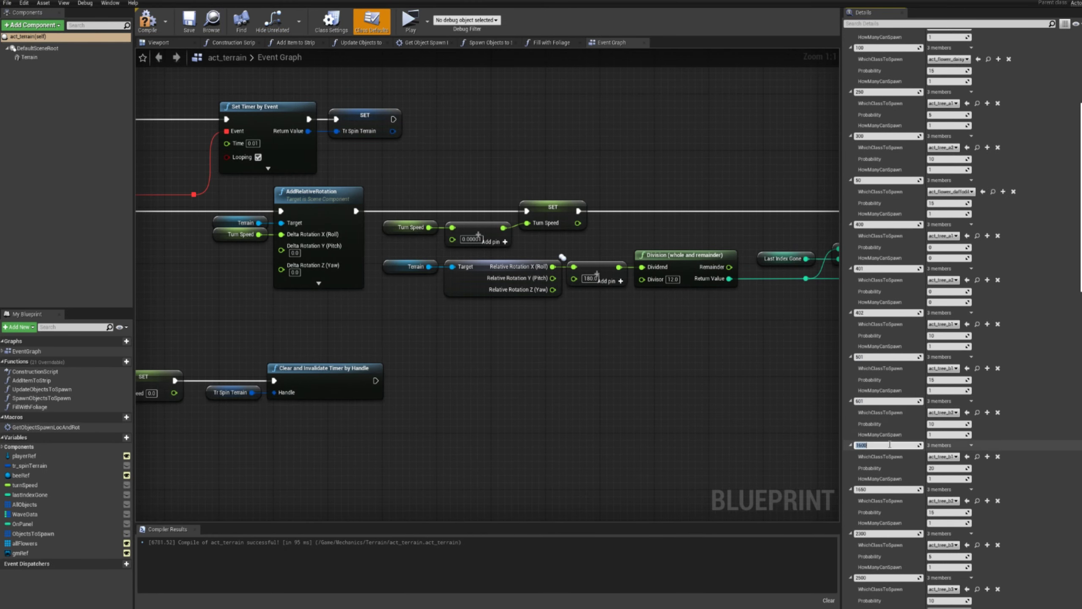
pyautogui.scroll(-1, 892, 405)
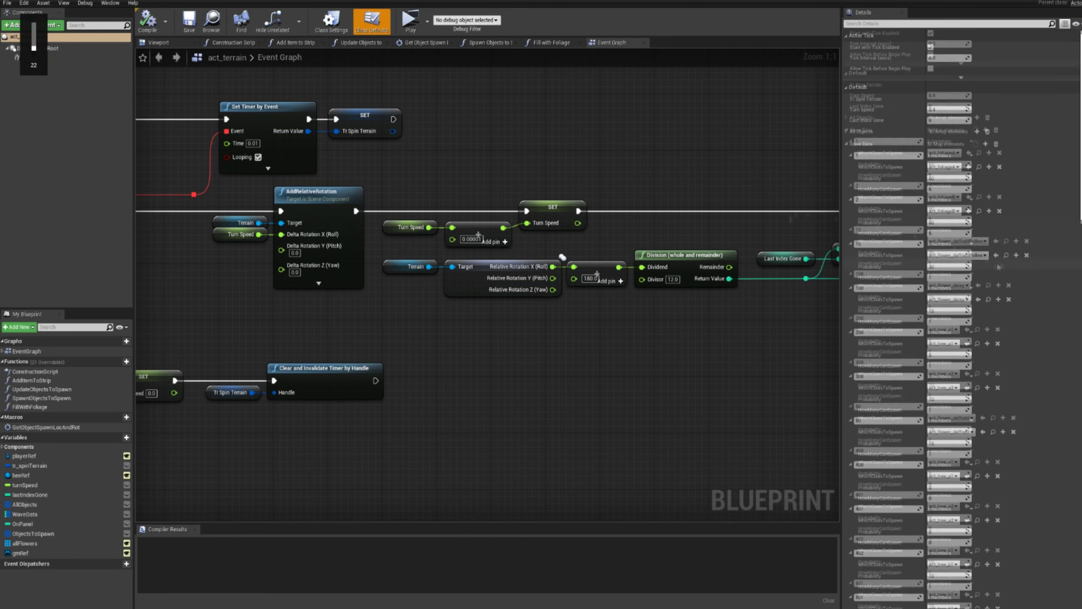
pyautogui.scroll(-3, 952, 282)
pyautogui.scroll(-7, 980, 384)
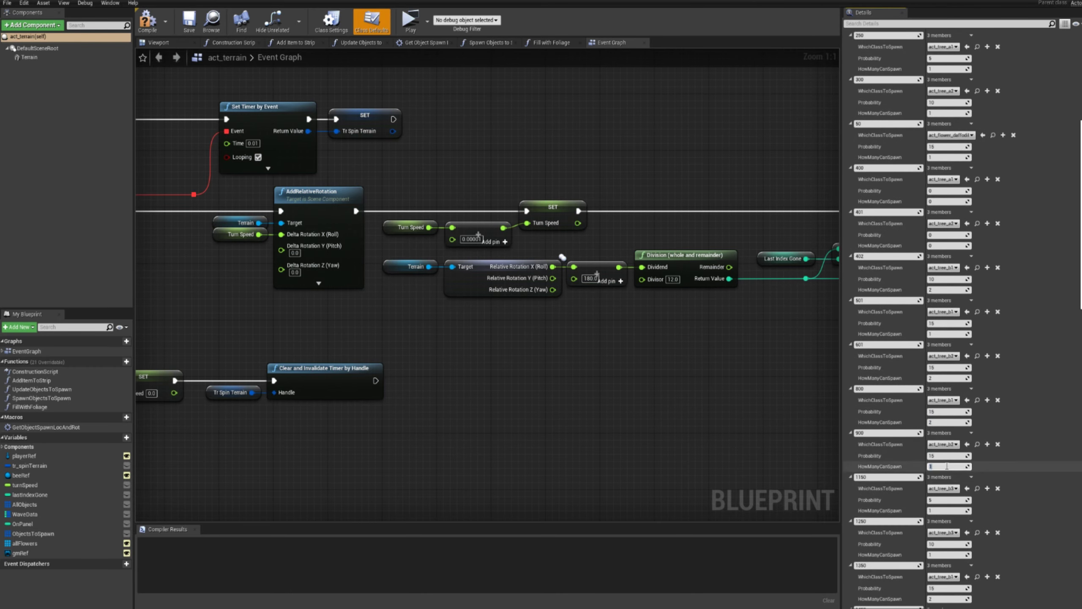
pyautogui.click(949, 491)
pyautogui.write('0')
pyautogui.scroll(-5, 949, 492)
pyautogui.click(948, 442)
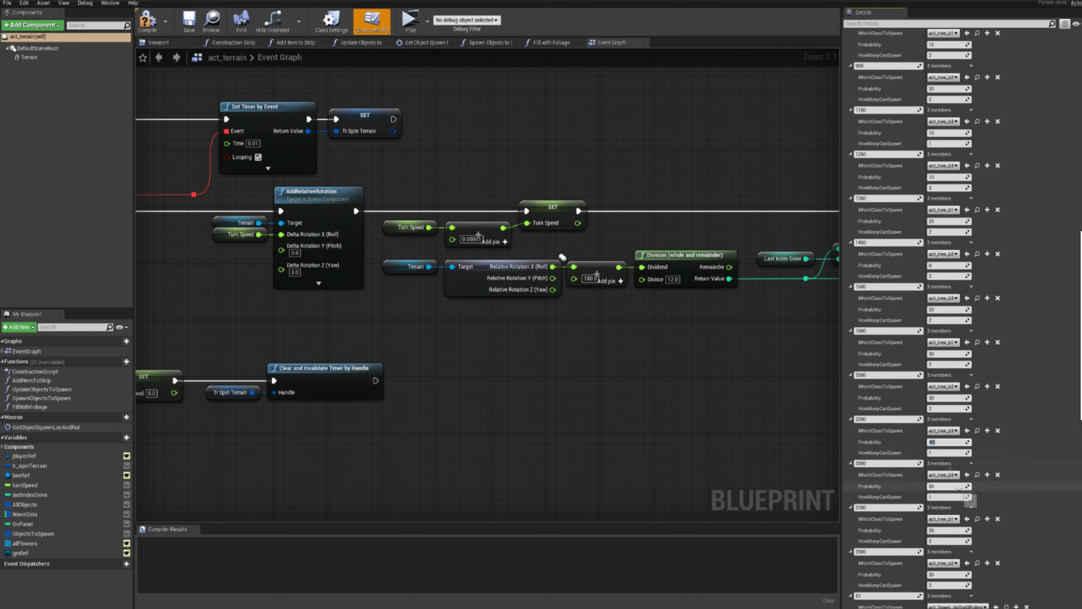
pyautogui.scroll(-2, 904, 476)
pyautogui.press('F7')
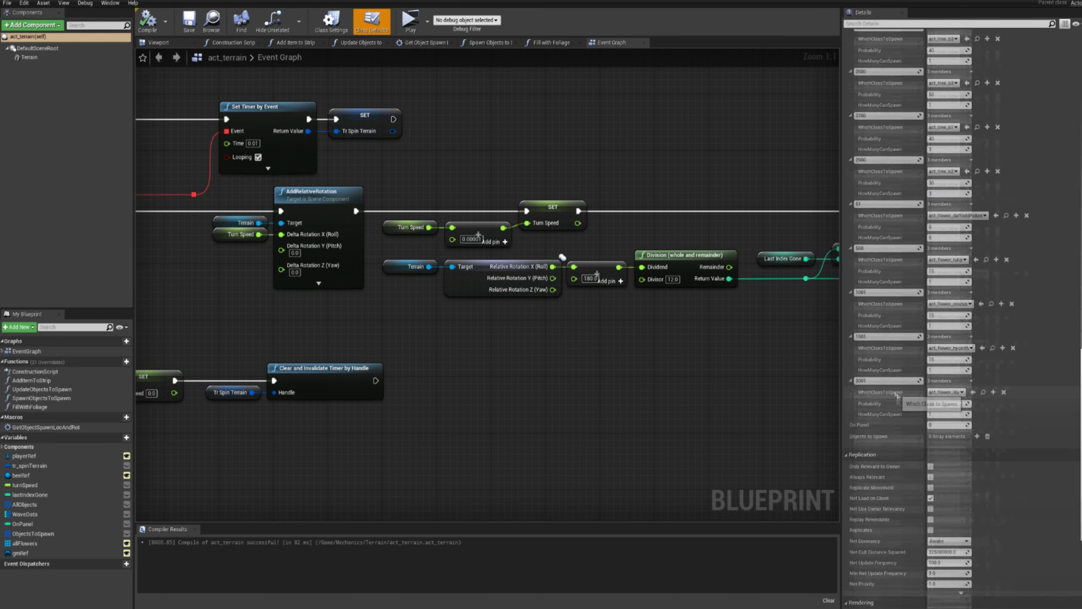
pyautogui.click(940, 334)
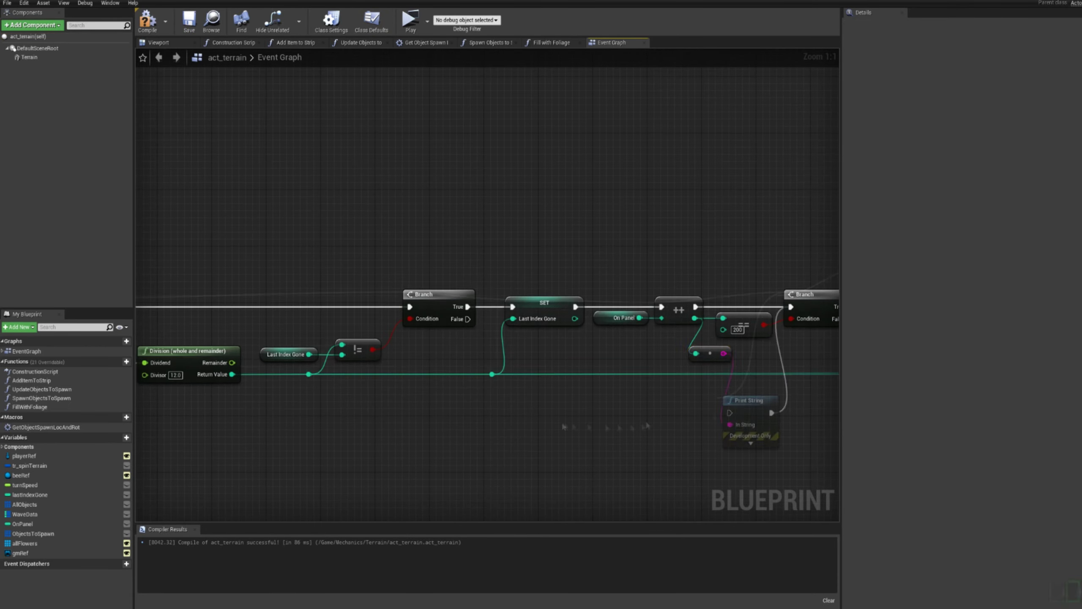
# Play-test the terrain waves by steering the bee between flowers and trees, and end the game preview
pyautogui.hotkey('alt', 'p')
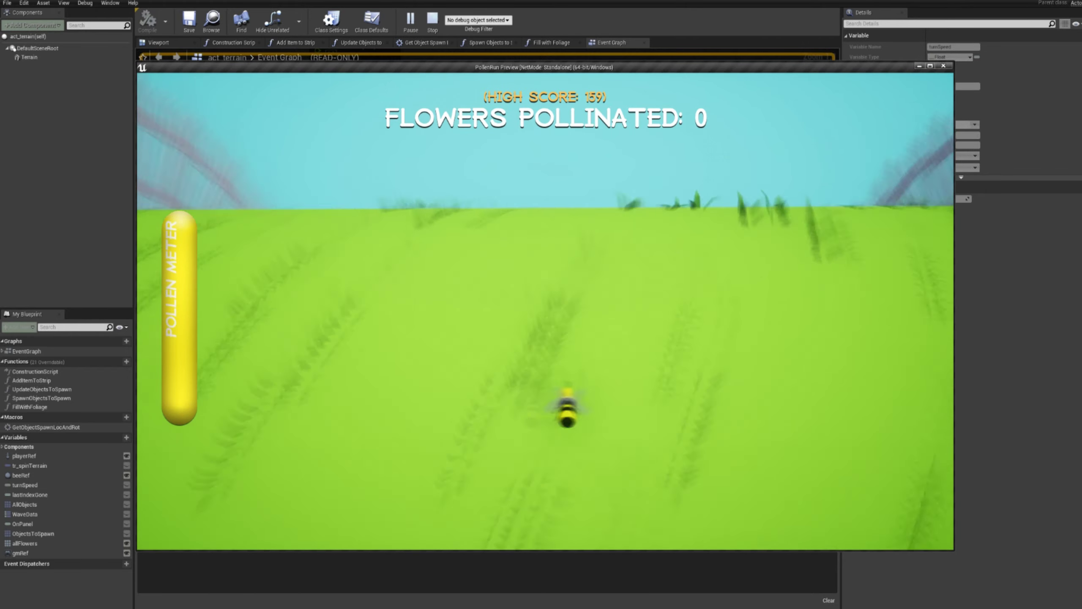
pyautogui.press('Left')
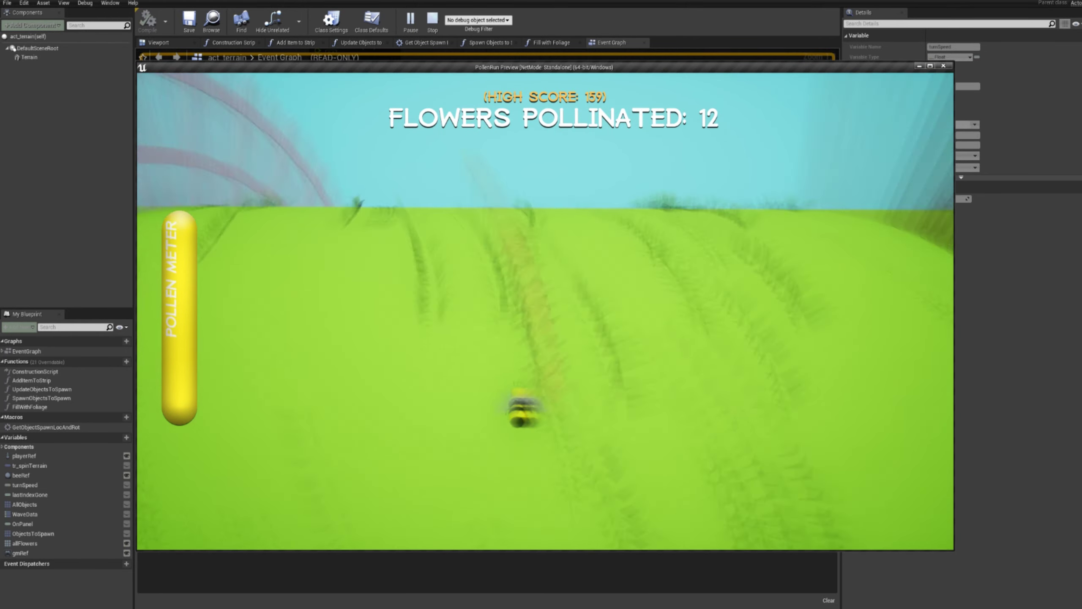
pyautogui.press('Right')
pyautogui.press('Left')
pyautogui.press('Left')
pyautogui.press('Right')
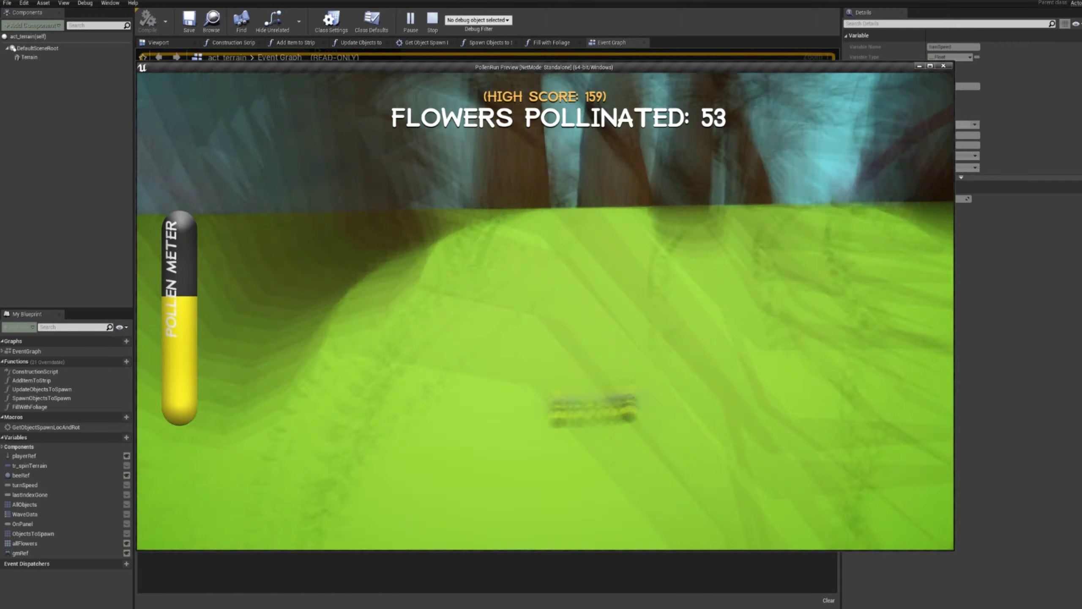
pyautogui.press('Right')
pyautogui.press('Left')
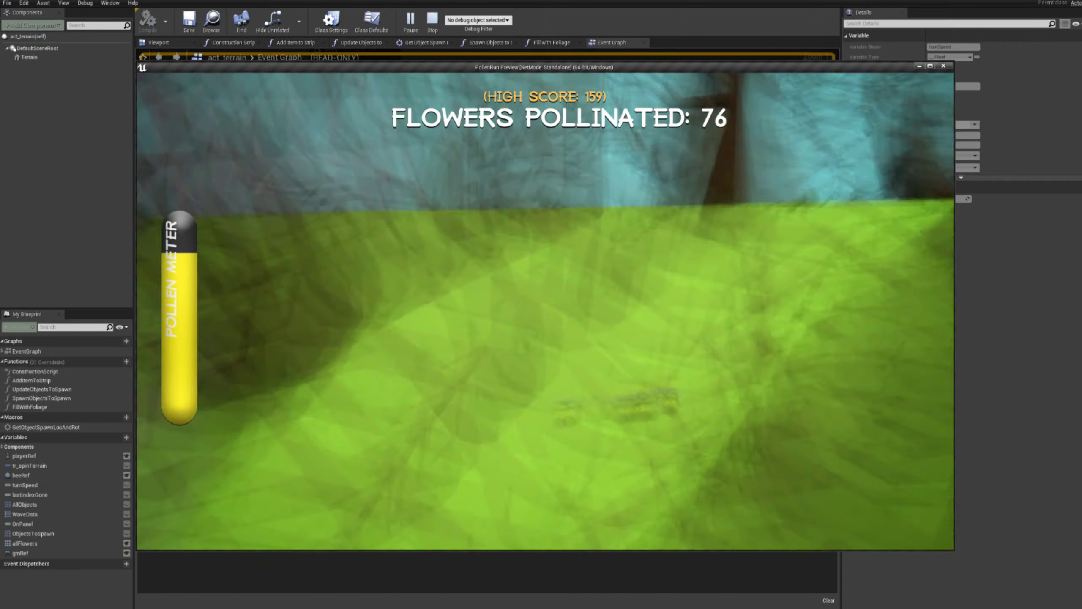
pyautogui.press('Escape')
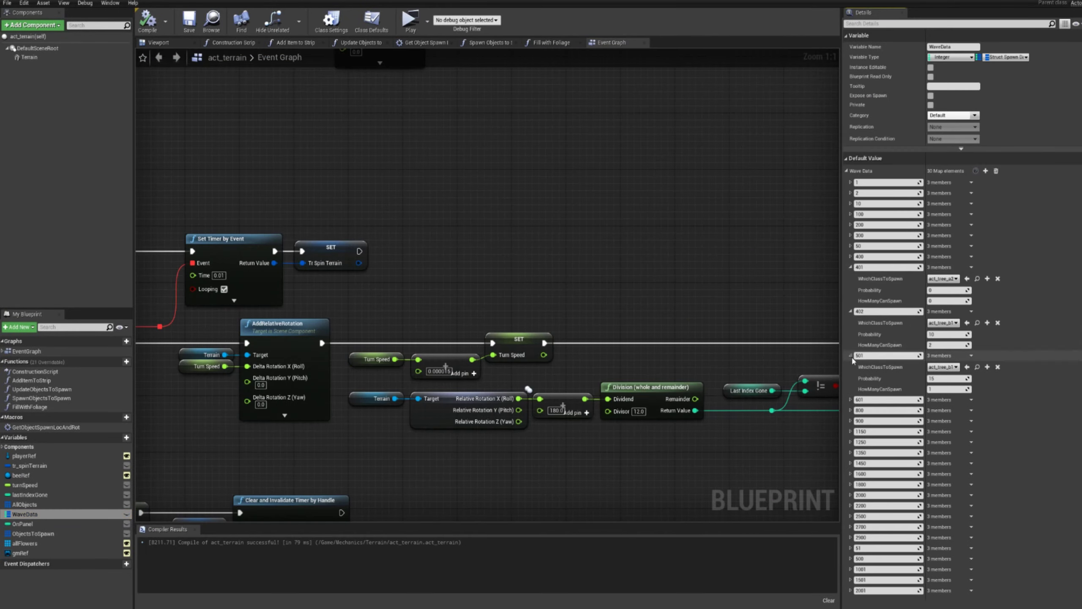
# Remove entries 400 and 401 from the Wave Data map, and start the game preview again
pyautogui.hotkey('alt', 'p')
pyautogui.click(853, 361)
pyautogui.press('Escape')
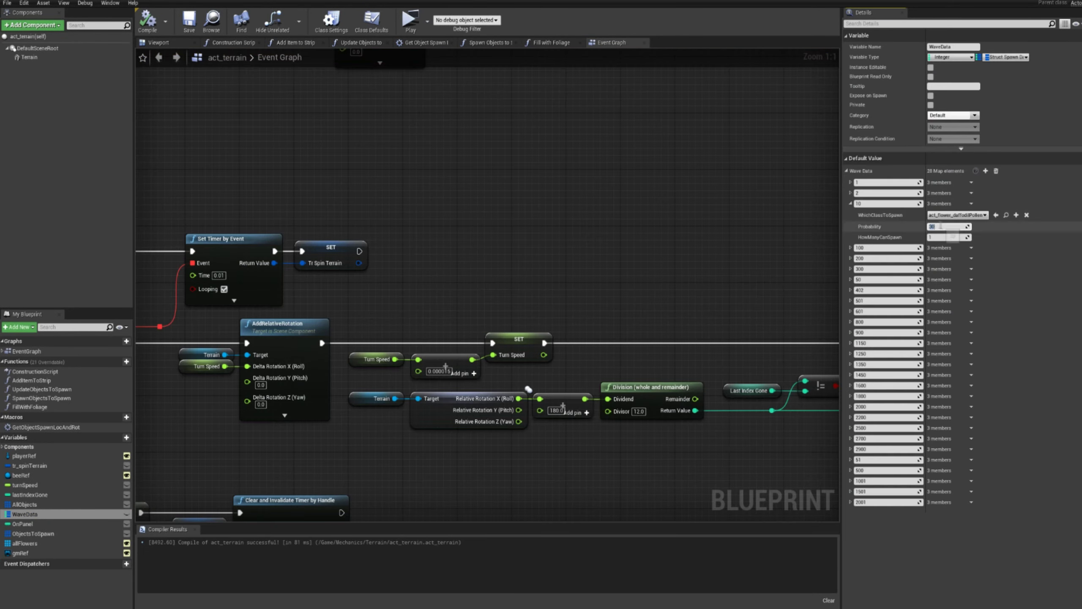
pyautogui.hotkey('alt', 'p')
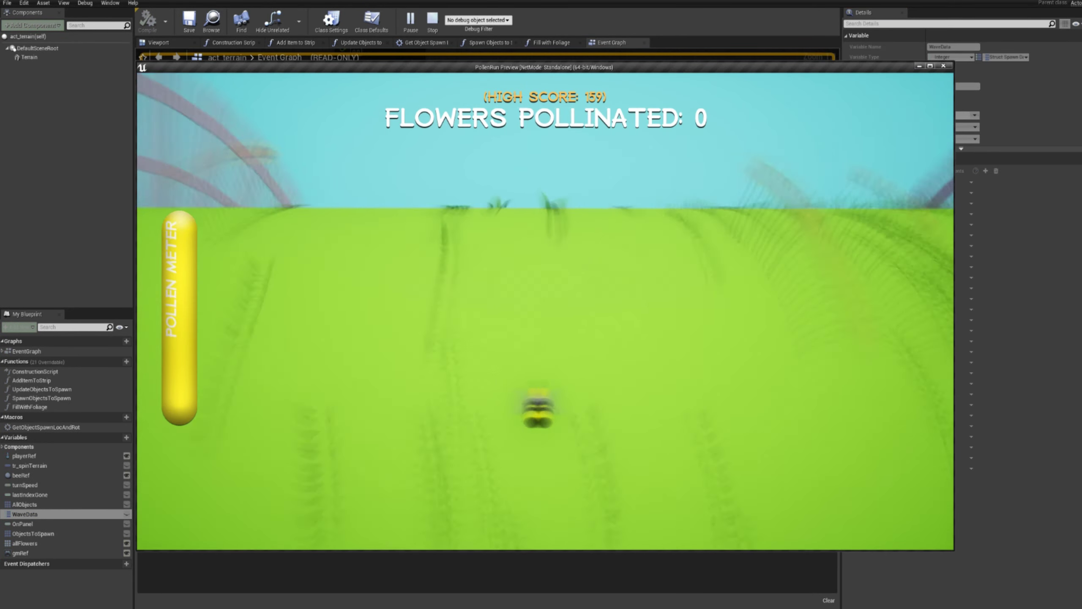